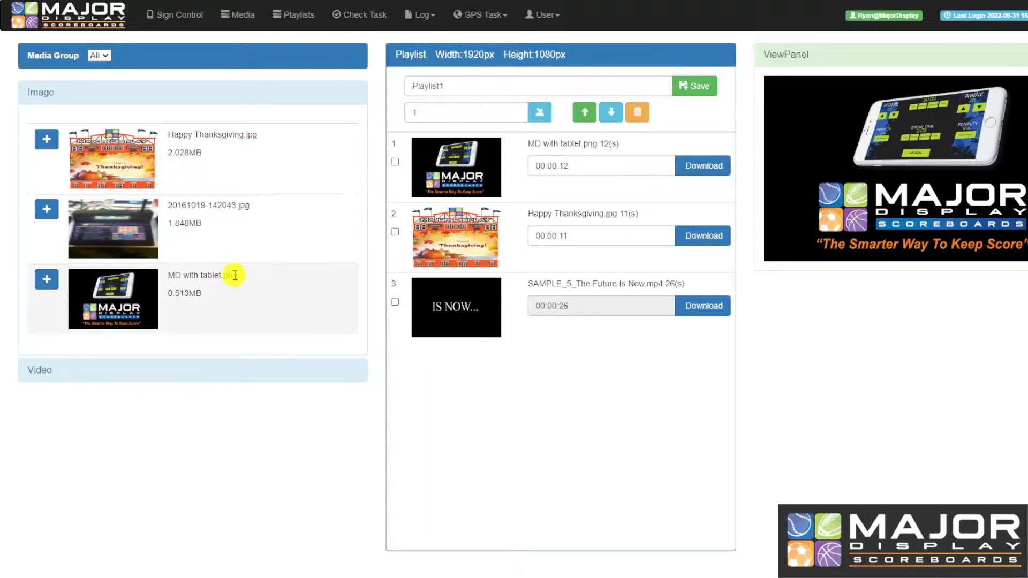
Preview The Future Is Now video and the tablet image of playlist Test1
{"action": "left_click", "coordinate": [433, 323]}
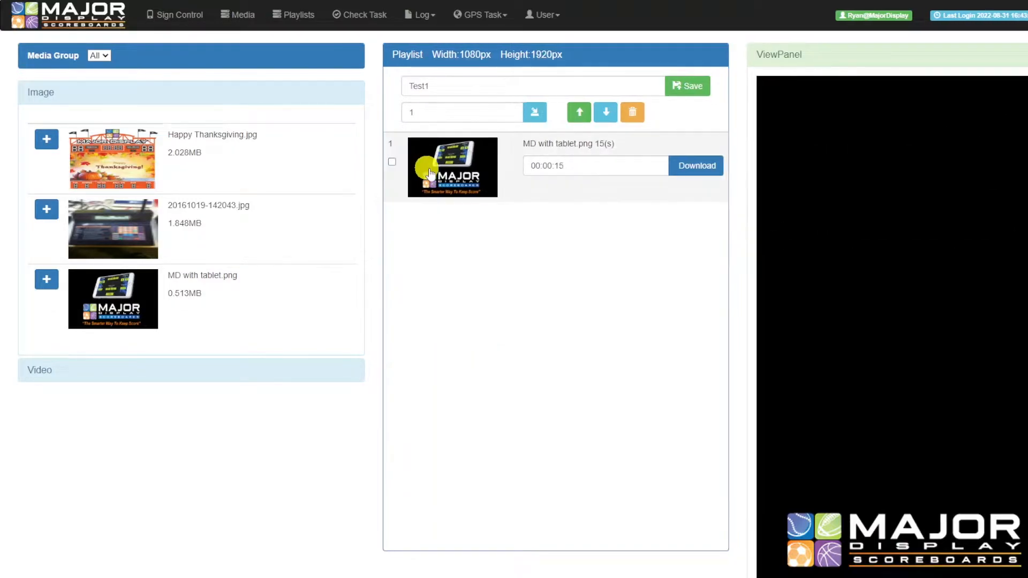
{"action": "left_click", "coordinate": [460, 183]}
{"action": "scroll", "coordinate": [804, 280], "scroll_direction": "down", "scroll_amount": 2}
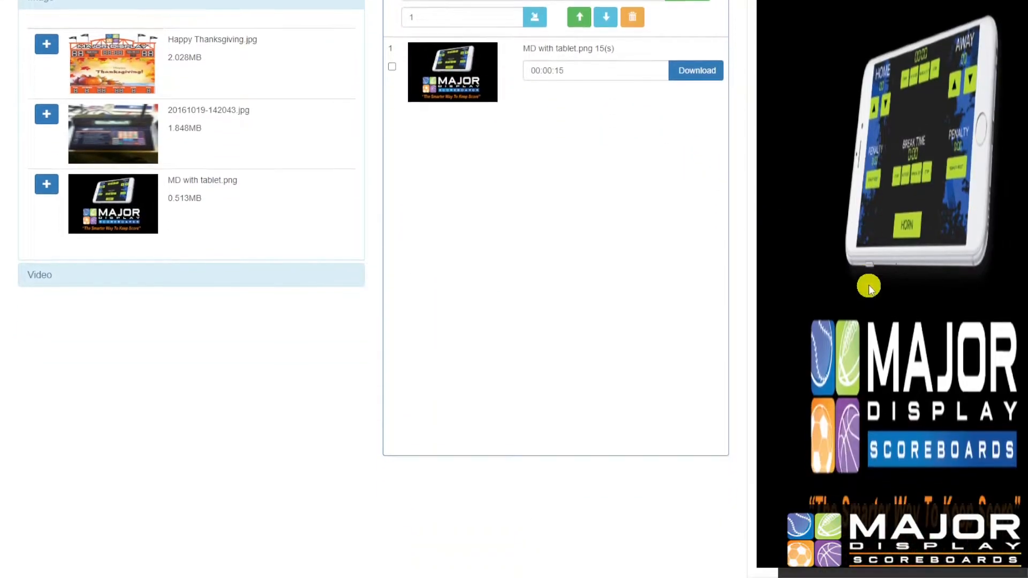
{"action": "scroll", "coordinate": [913, 290], "scroll_direction": "up", "scroll_amount": 2}
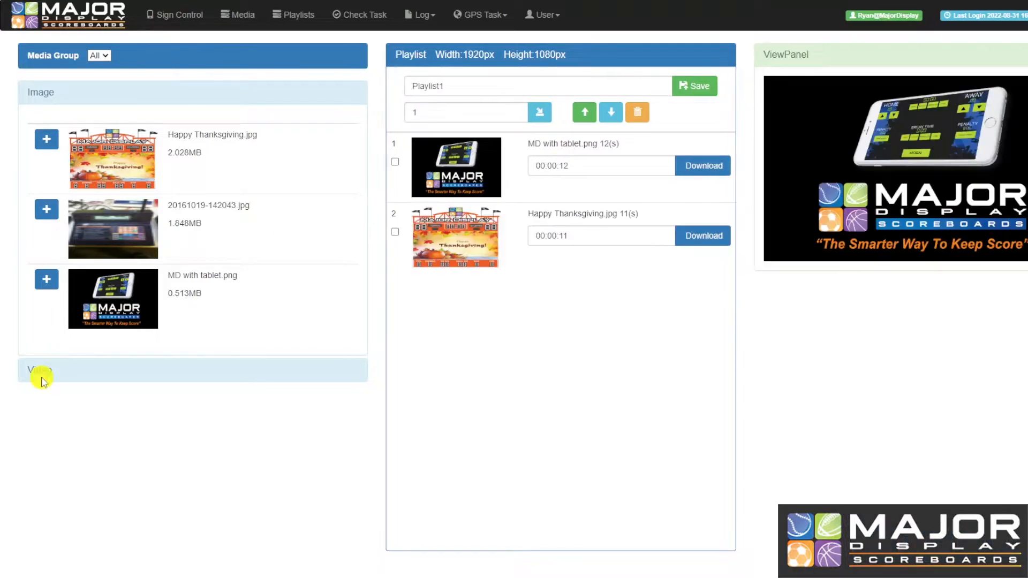
Add SAMPLE_5_The Future Is Now.mp4 to the playlist, then highlight the Media page's used-storage figure
{"action": "left_click", "coordinate": [42, 374]}
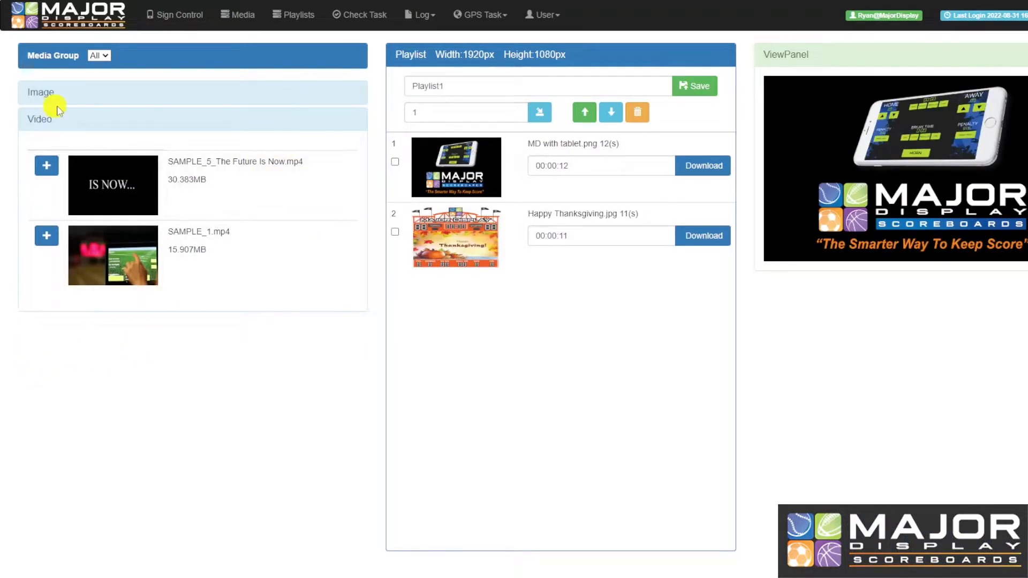
{"action": "left_click", "coordinate": [46, 165]}
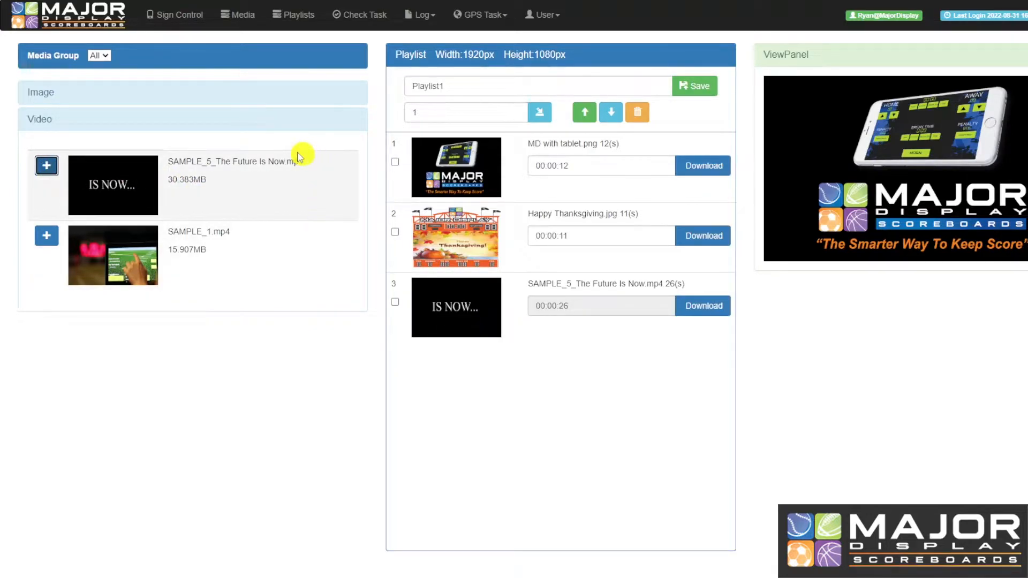
{"action": "left_click", "coordinate": [267, 127]}
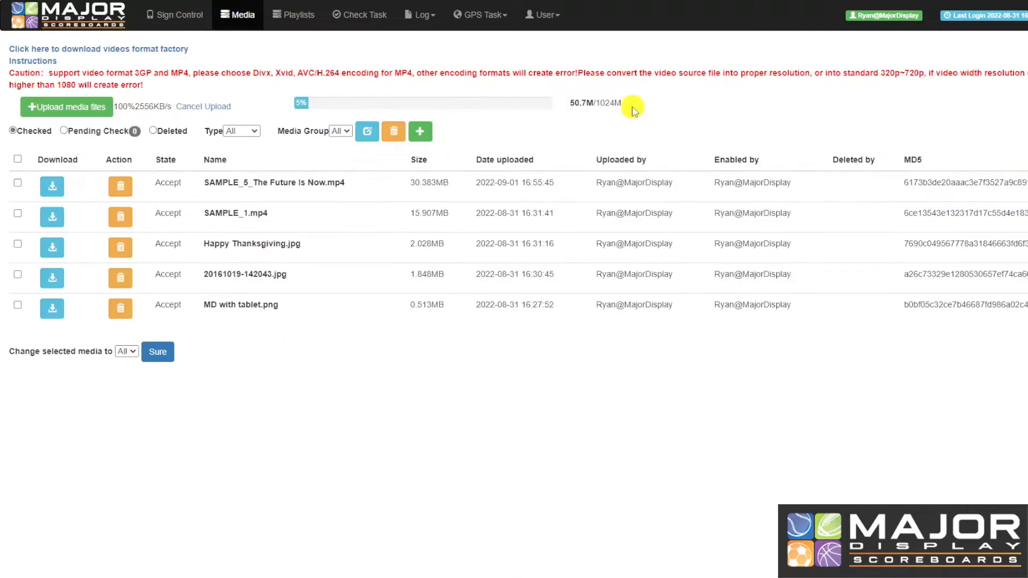
{"action": "left_click_drag", "start_coordinate": [631, 106], "coordinate": [584, 110]}
Clear the highlight and preview MD with tablet.png in the Playlist1 editor
{"action": "left_click", "coordinate": [651, 121]}
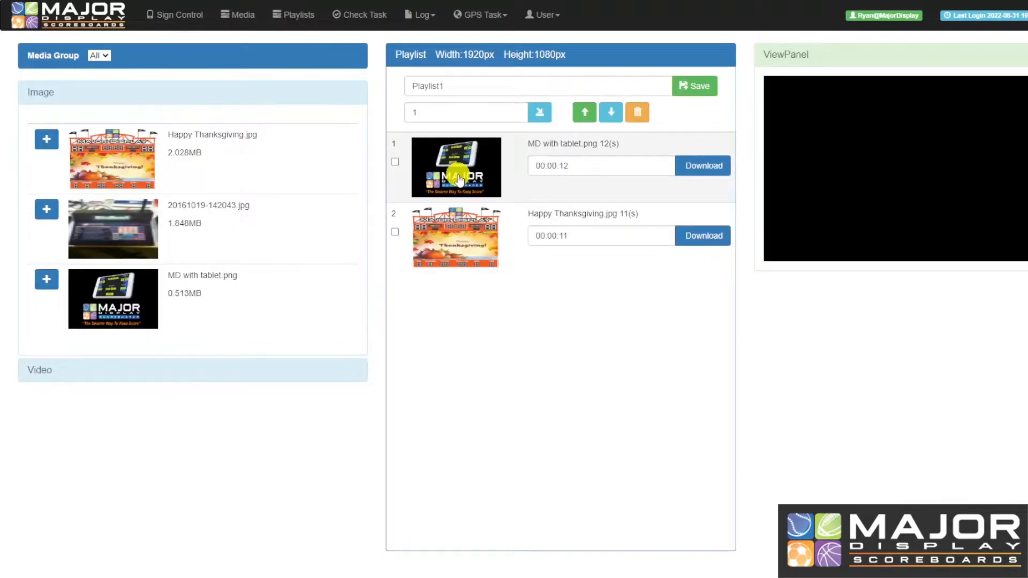
{"action": "left_click", "coordinate": [459, 178]}
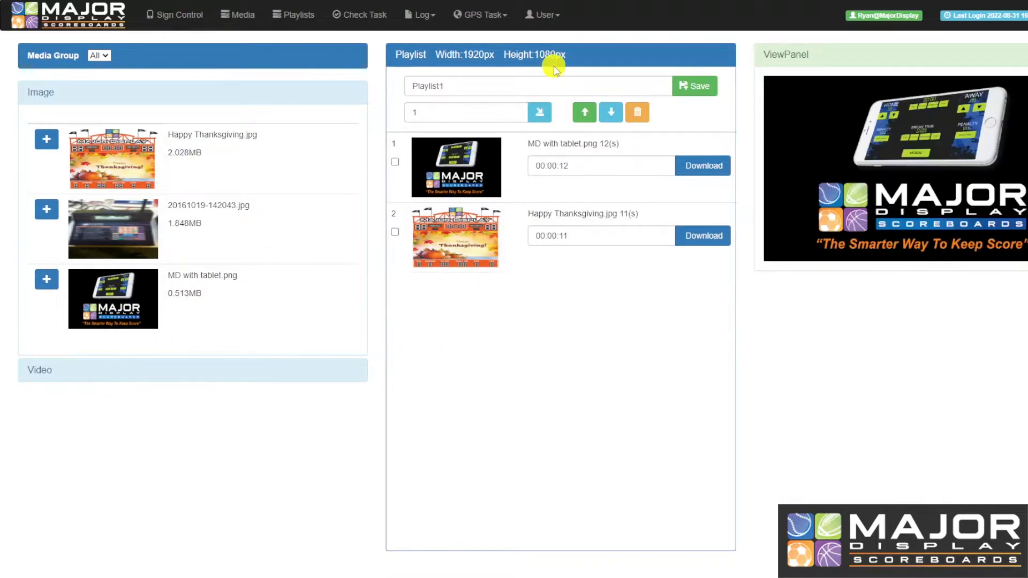
Preview the Happy Thanksgiving and MD with tablet images in the ViewPanel
{"action": "left_click", "coordinate": [489, 249]}
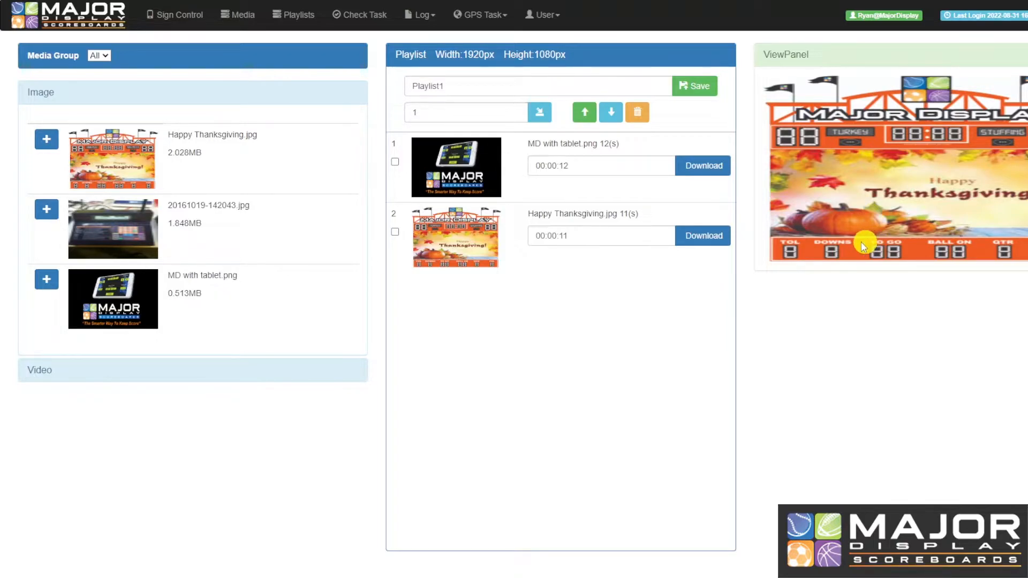
{"action": "left_click", "coordinate": [446, 166]}
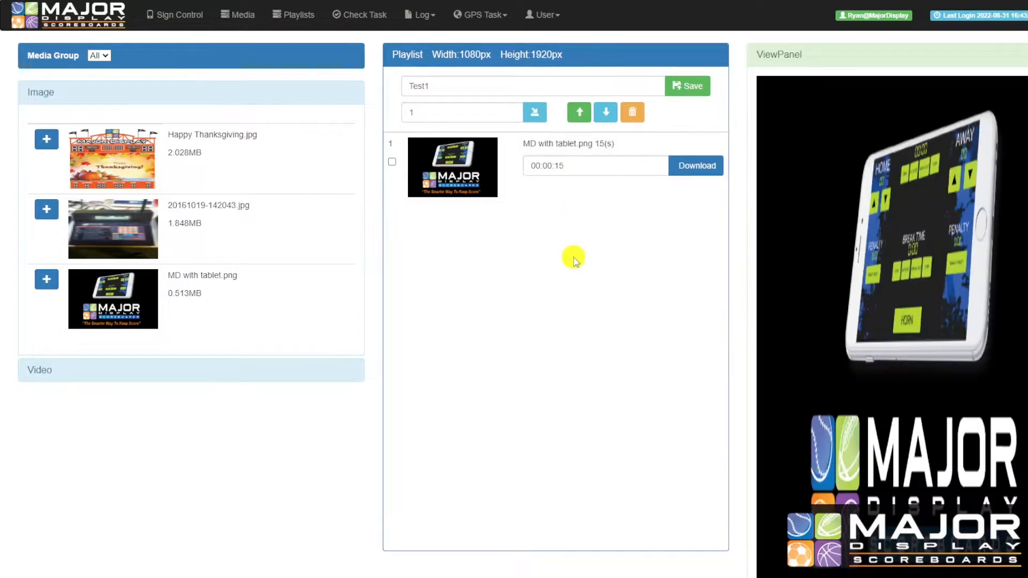
{"action": "scroll", "coordinate": [865, 313], "scroll_direction": "down", "scroll_amount": 2}
{"action": "scroll", "coordinate": [864, 313], "scroll_direction": "up", "scroll_amount": 2}
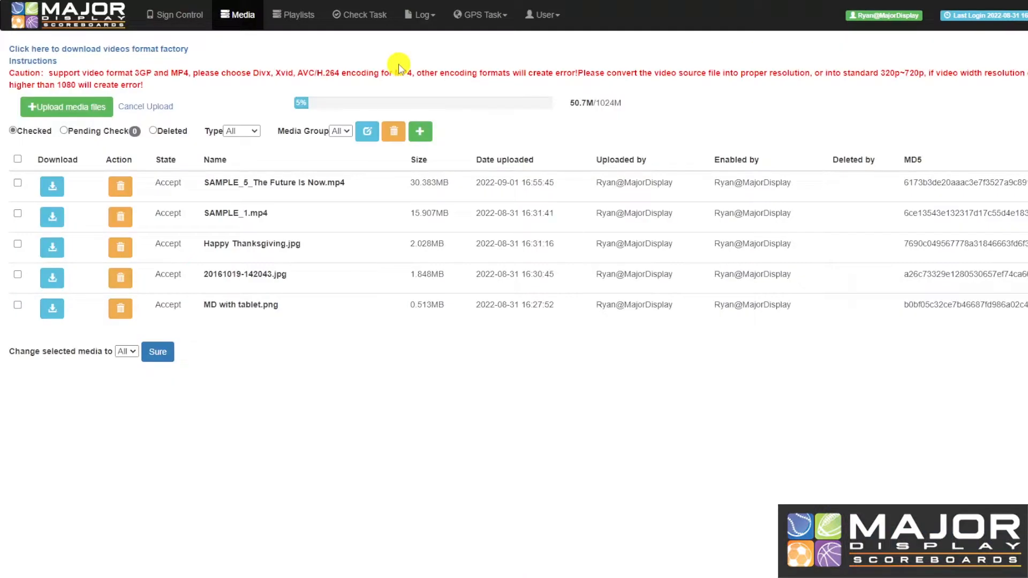
Cancel the running media upload, preview MD with tablet.png, and go to the Playlist List
{"action": "left_click", "coordinate": [85, 107]}
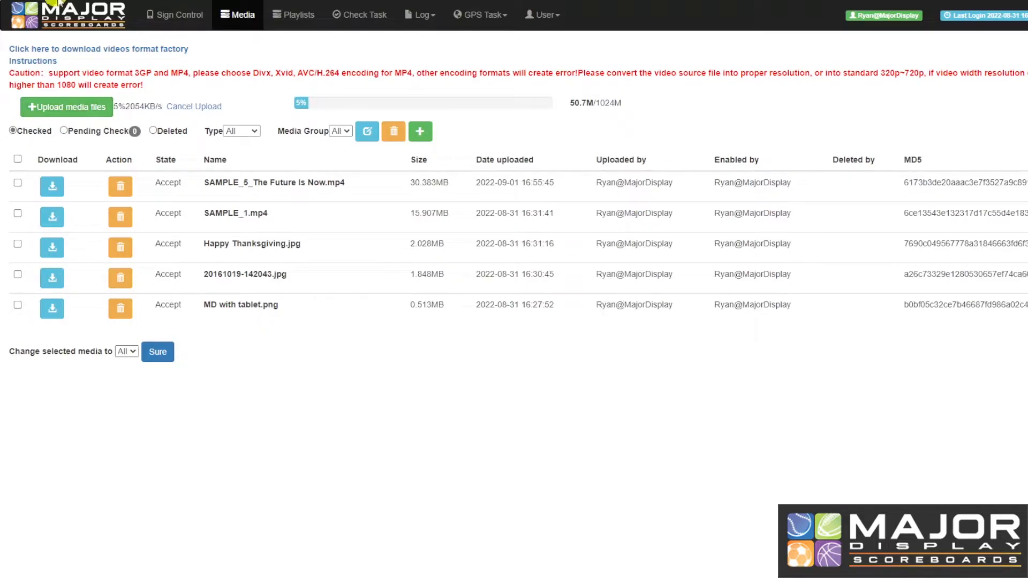
{"action": "left_click", "coordinate": [178, 107]}
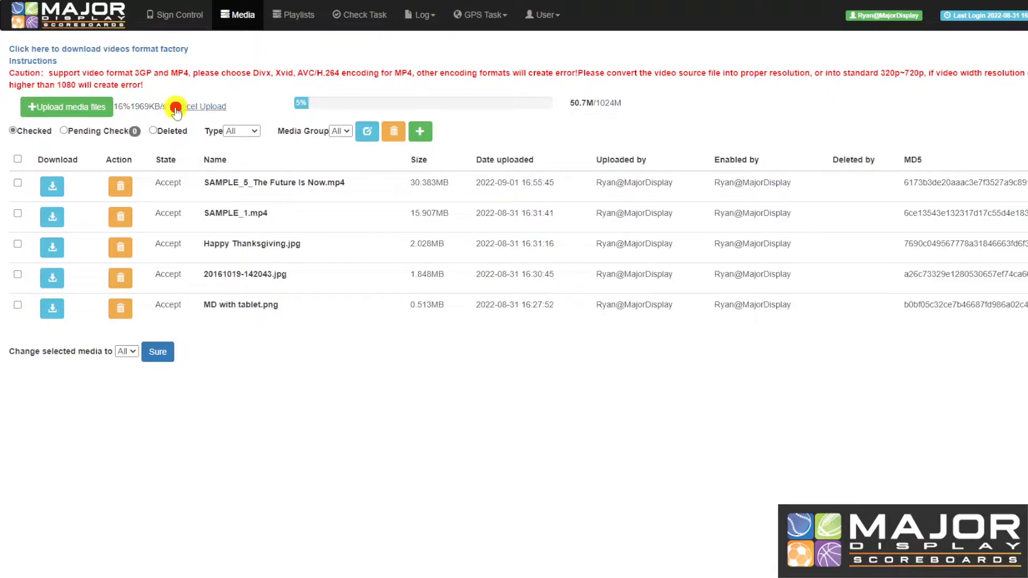
{"action": "left_click", "coordinate": [274, 314]}
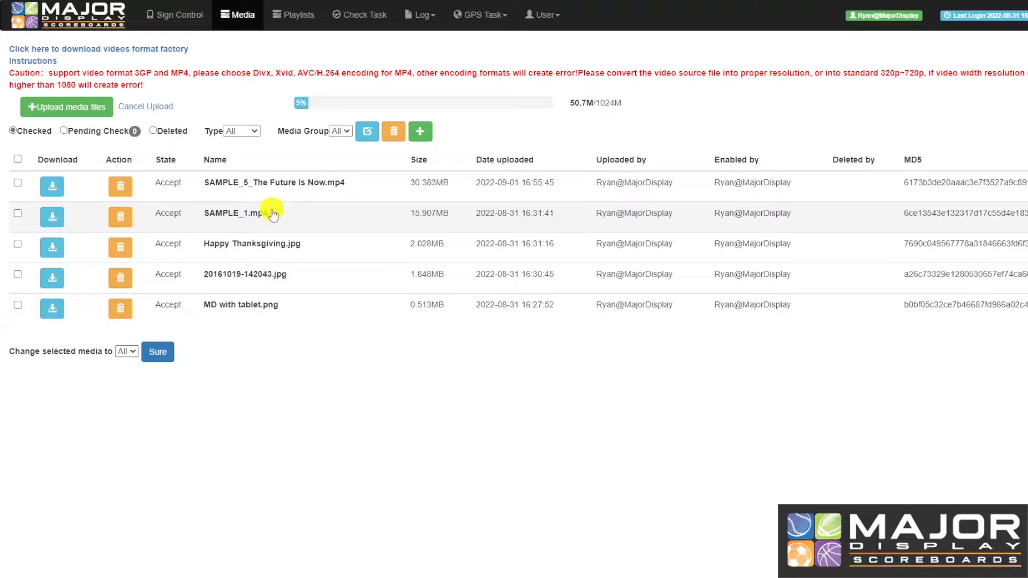
{"action": "left_click", "coordinate": [308, 20]}
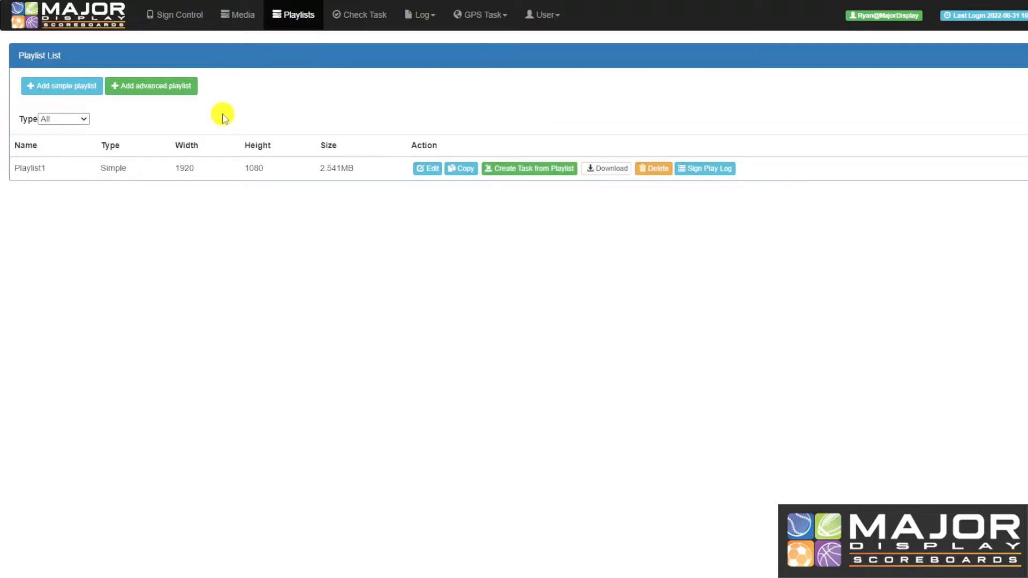
Create a new simple playlist sized 1080 × 1920 pixels
{"action": "left_click", "coordinate": [78, 94]}
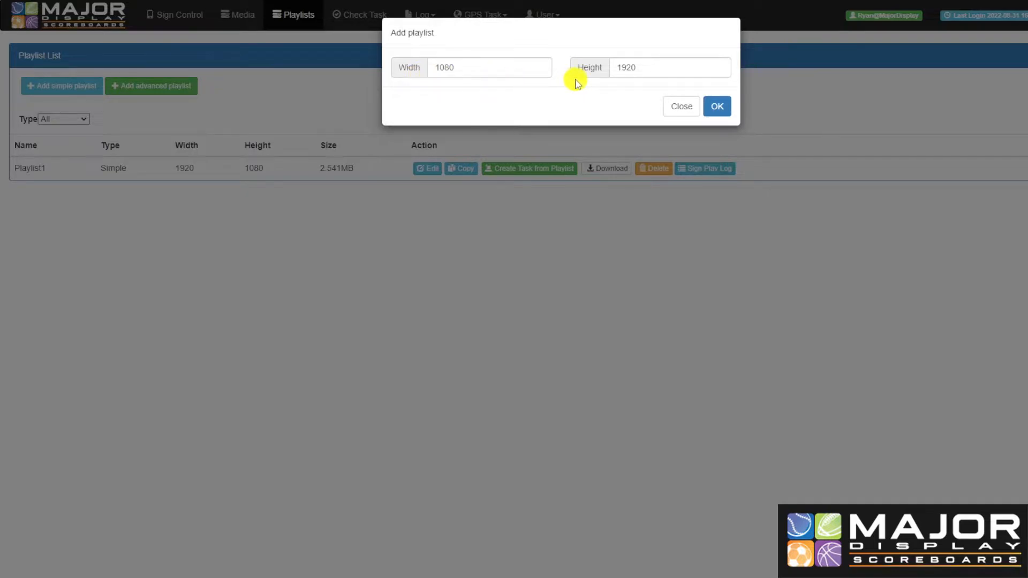
{"action": "left_click", "coordinate": [718, 105]}
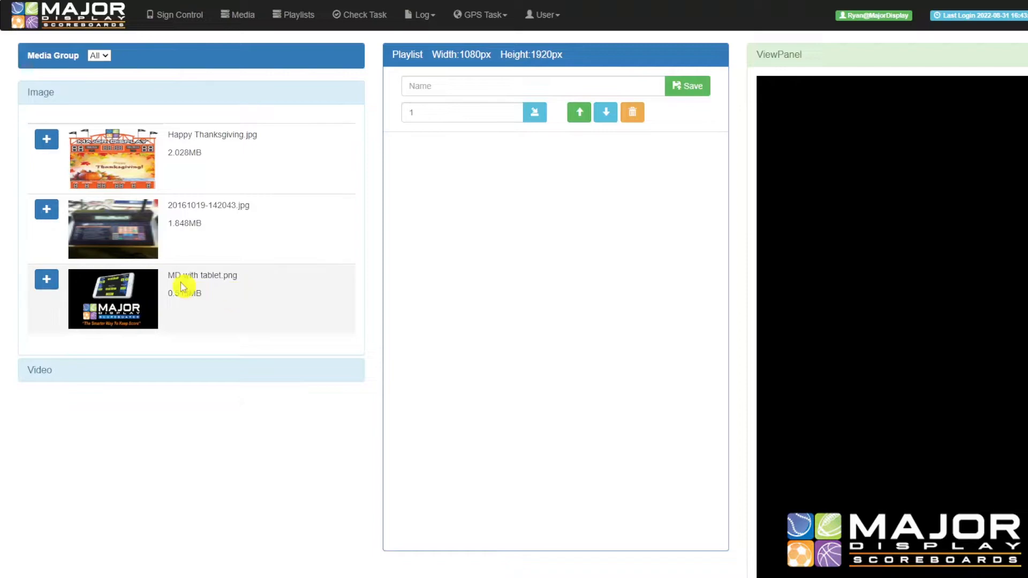
Add MD with tablet.png and Happy Thanksgiving.jpg to the new playlist and adjust the first item's duration
{"action": "left_click", "coordinate": [46, 281]}
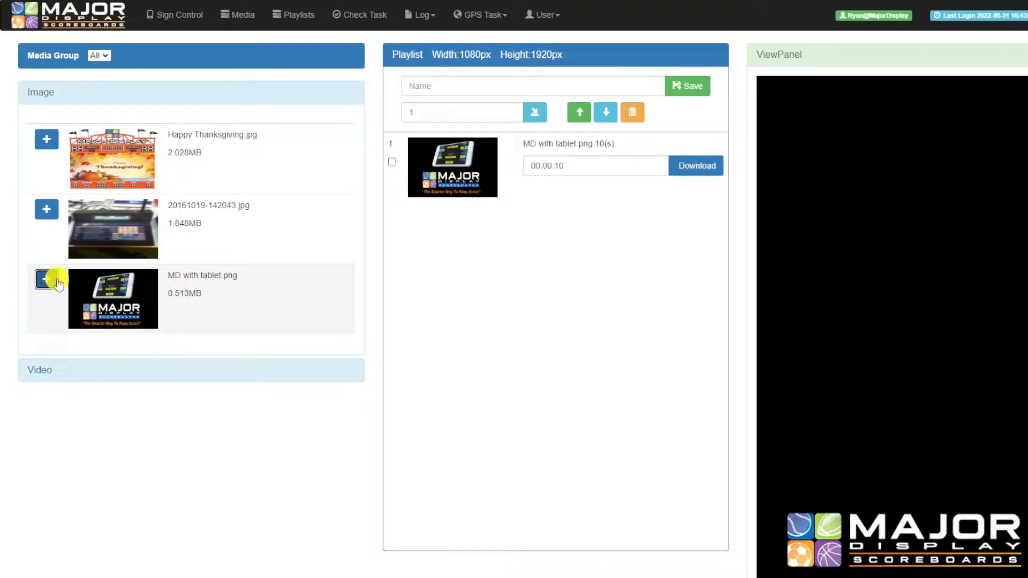
{"action": "left_click", "coordinate": [46, 139]}
{"action": "left_click", "coordinate": [597, 165]}
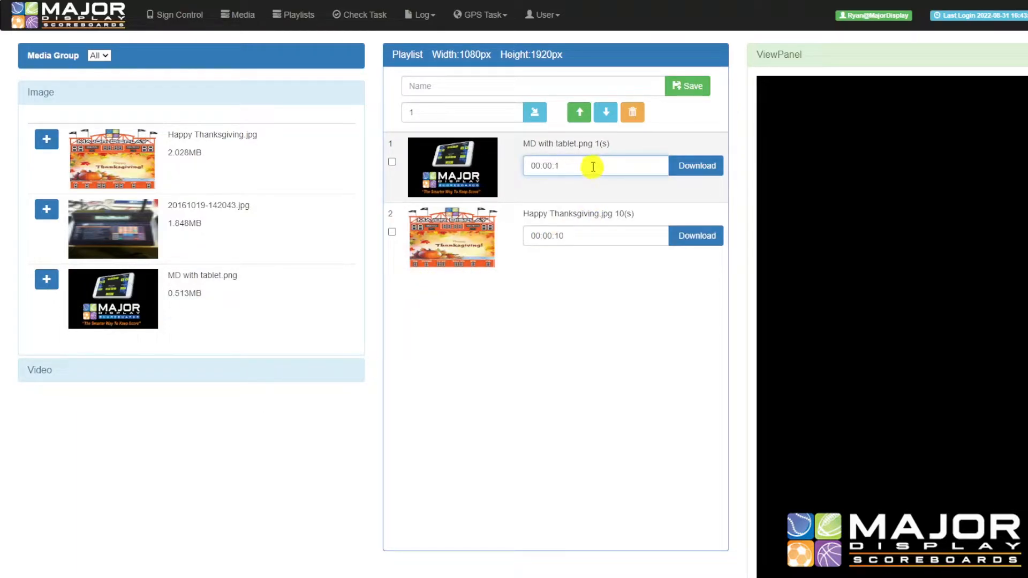
{"action": "left_click", "coordinate": [594, 303]}
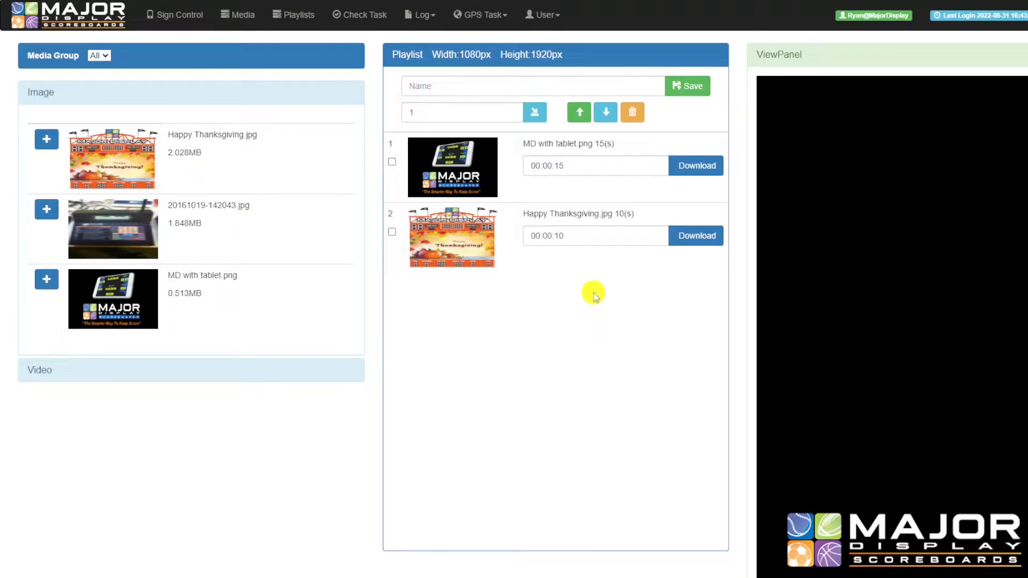
Rearrange the playlist items, keeping MD with tablet.png first ahead of Happy Thanksgiving.jpg
{"action": "left_click", "coordinate": [535, 171]}
{"action": "left_click", "coordinate": [579, 112]}
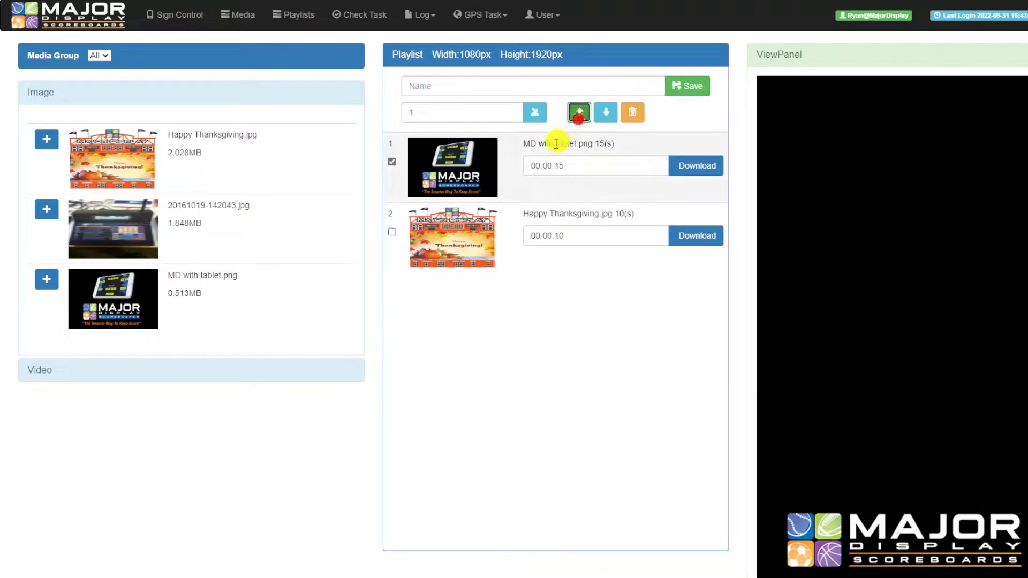
{"action": "left_click", "coordinate": [606, 116]}
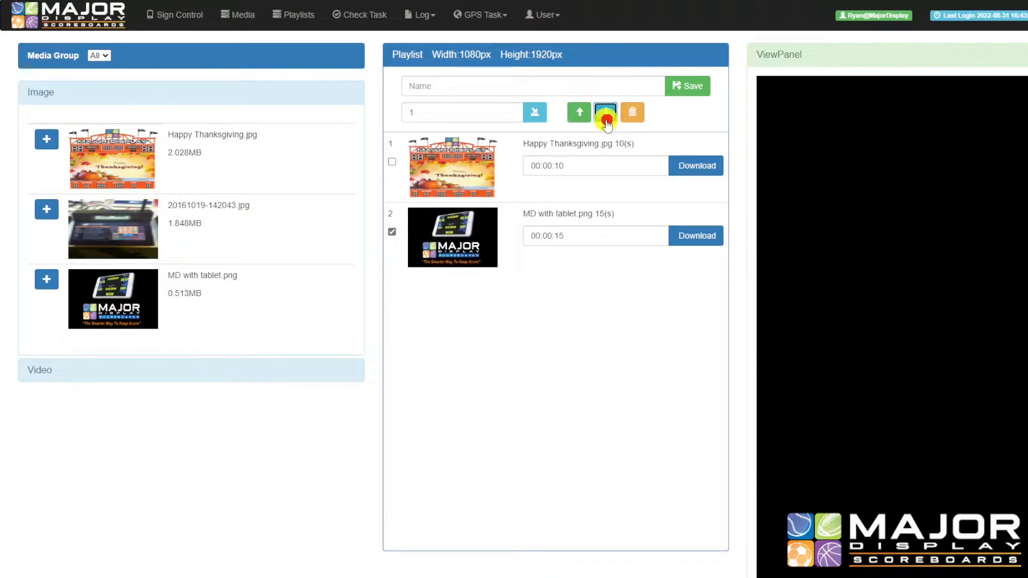
{"action": "left_click", "coordinate": [577, 113]}
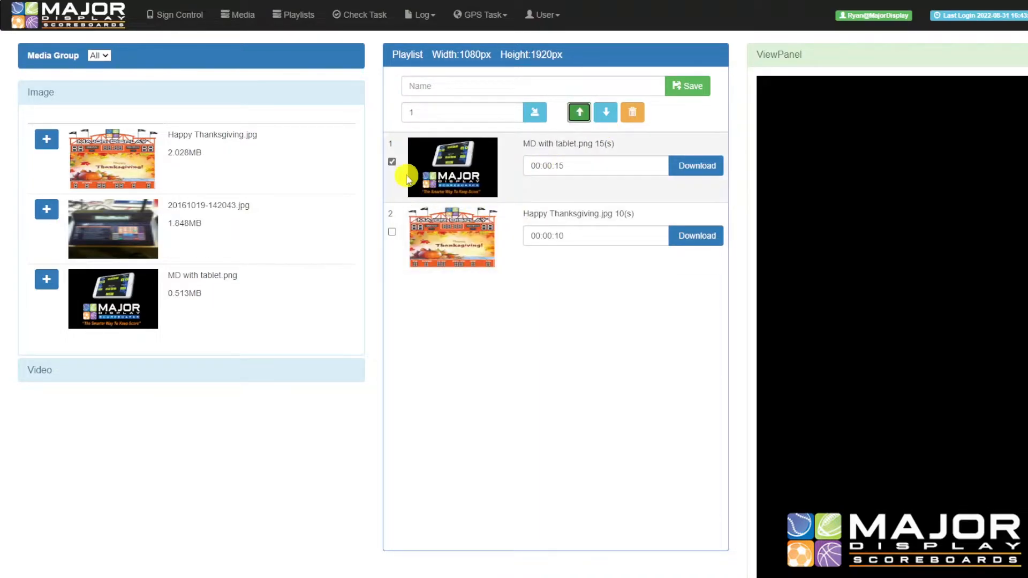
{"action": "left_click", "coordinate": [392, 161]}
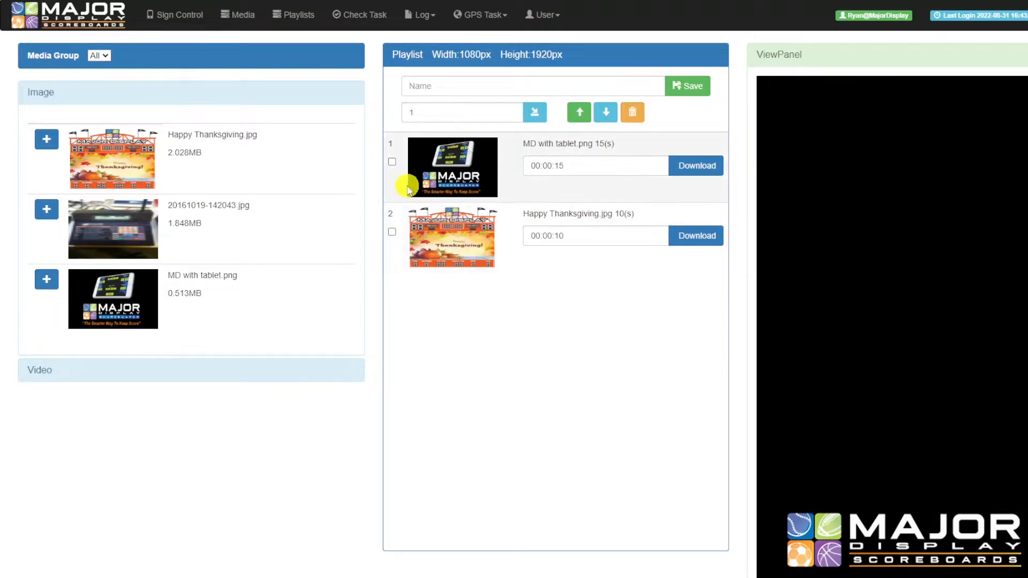
{"action": "left_click", "coordinate": [394, 231]}
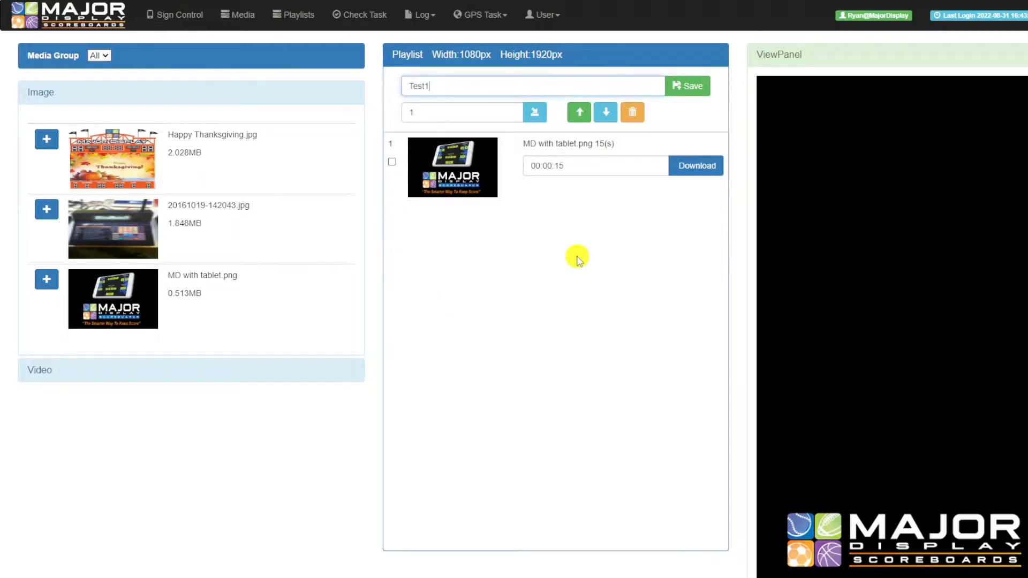
{"action": "left_click", "coordinate": [577, 256]}
Name the playlist Test1, save it, and open Playlist1 for editing
{"action": "left_click", "coordinate": [524, 83]}
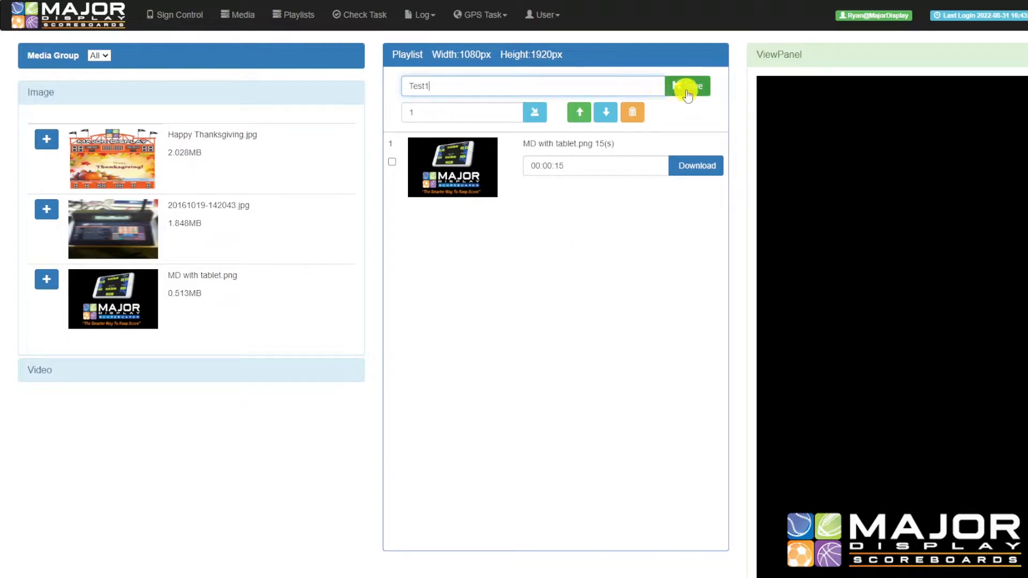
{"action": "left_click", "coordinate": [686, 89]}
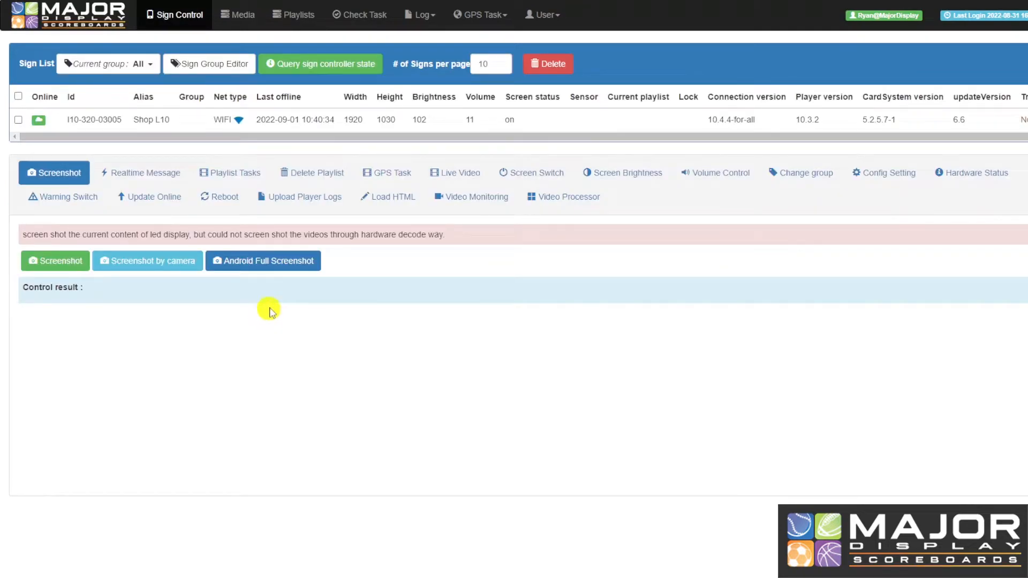
{"action": "left_click", "coordinate": [299, 15]}
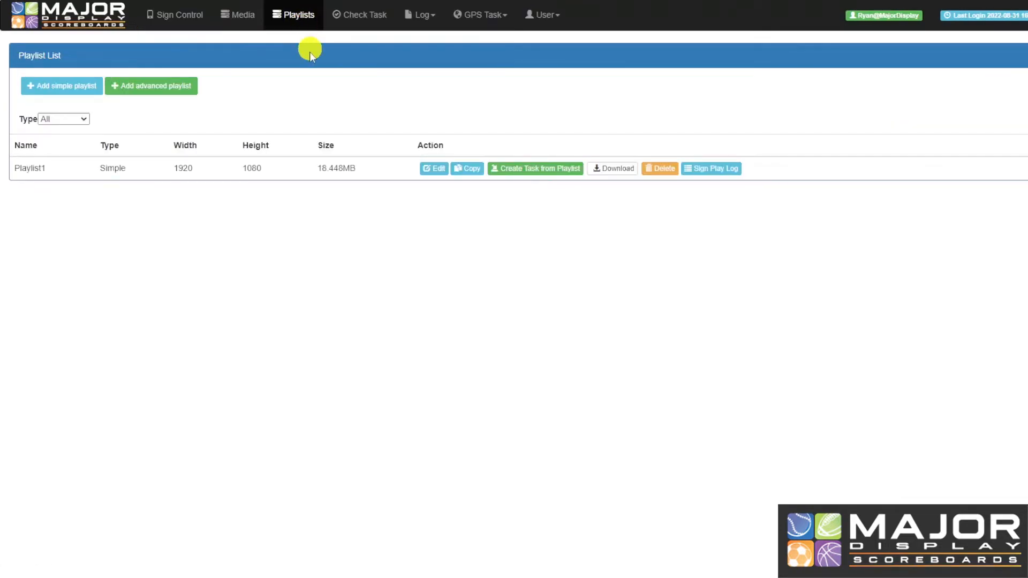
{"action": "left_click", "coordinate": [428, 169]}
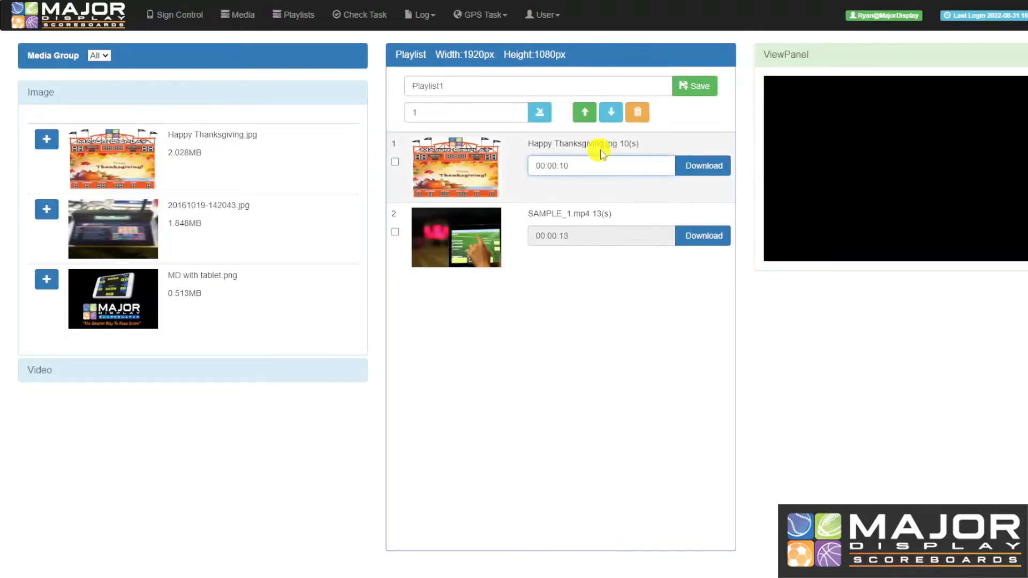
Set Happy Thanksgiving.jpg to 00:00:11 and move SAMPLE_1.mp4 to first place
{"action": "type", "text": "1"}
{"action": "left_click", "coordinate": [592, 265]}
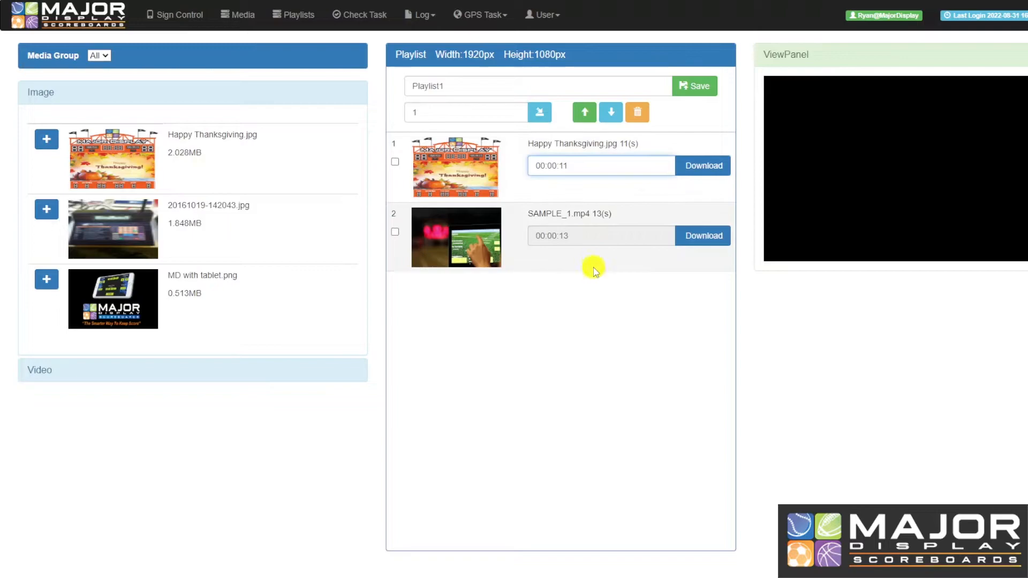
{"action": "left_click", "coordinate": [585, 112]}
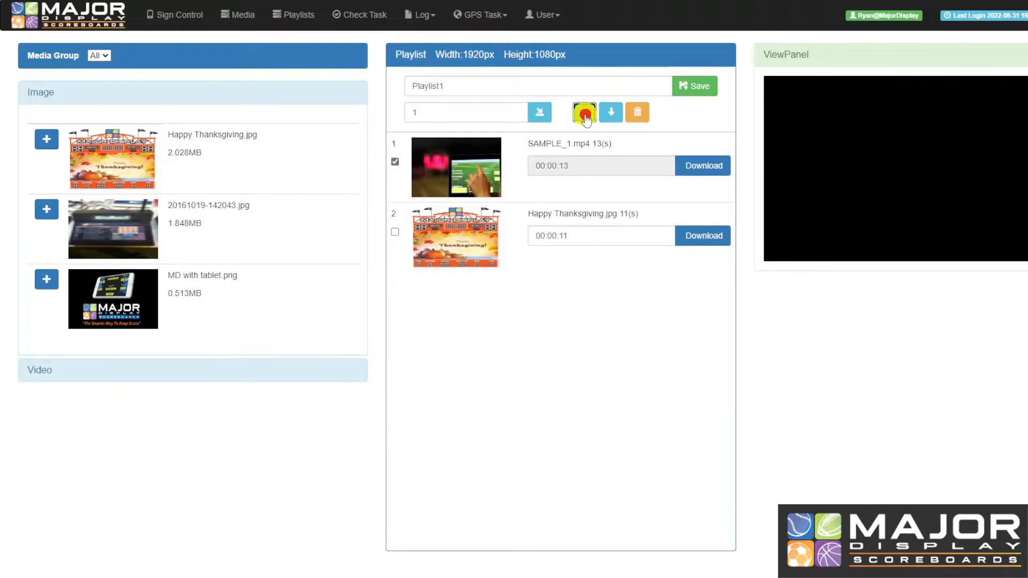
{"action": "left_click", "coordinate": [585, 325]}
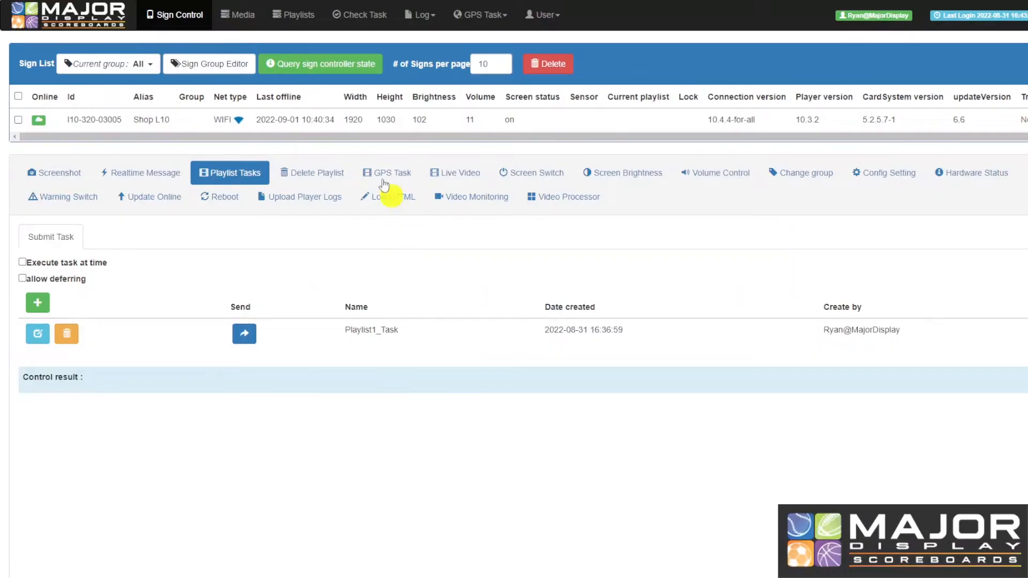
Edit Playlist1_Task under the sign's Playlist Tasks, keep repeat times 1, and save it
{"action": "left_click", "coordinate": [291, 16]}
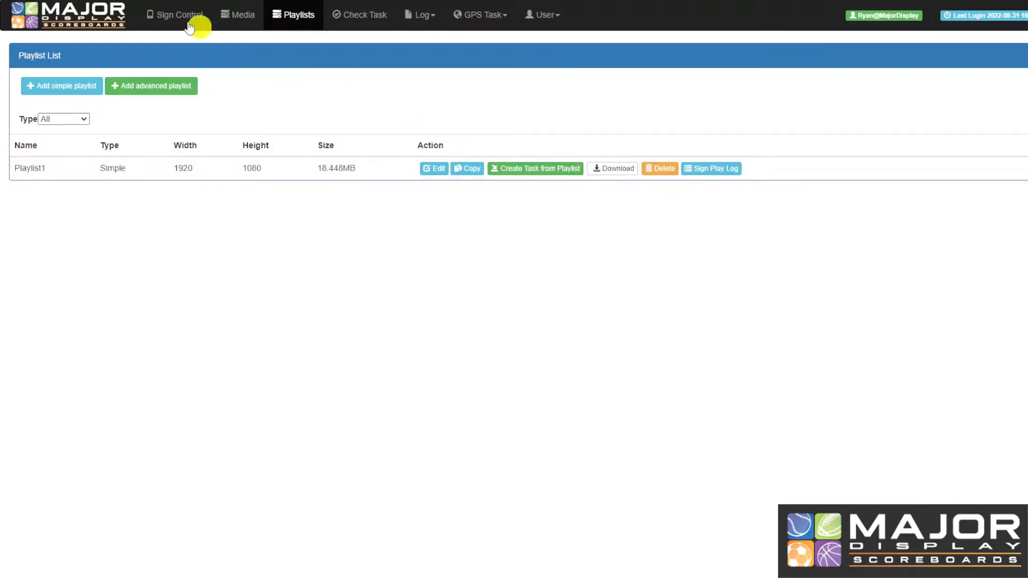
{"action": "left_click", "coordinate": [166, 16]}
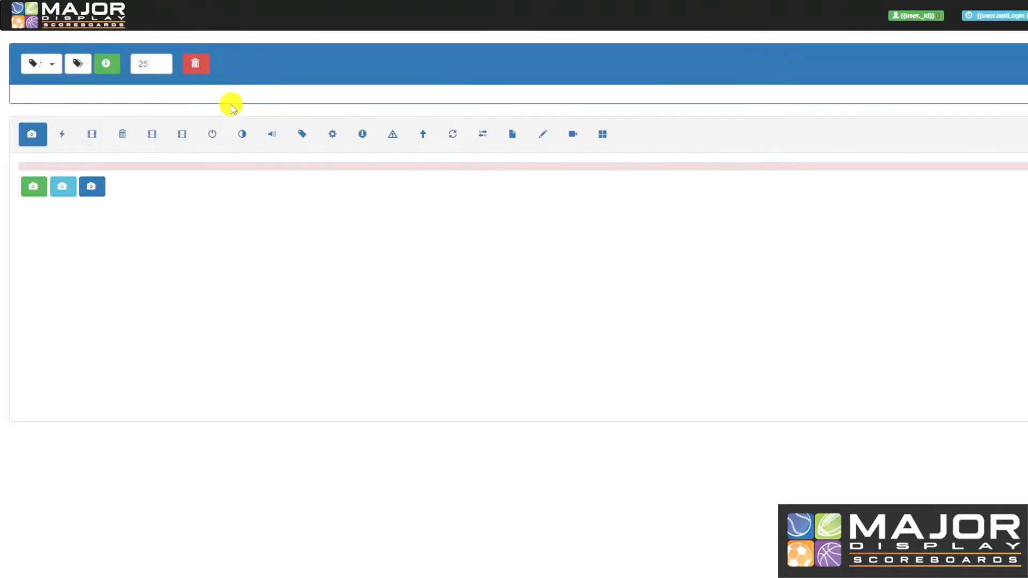
{"action": "left_click", "coordinate": [223, 177]}
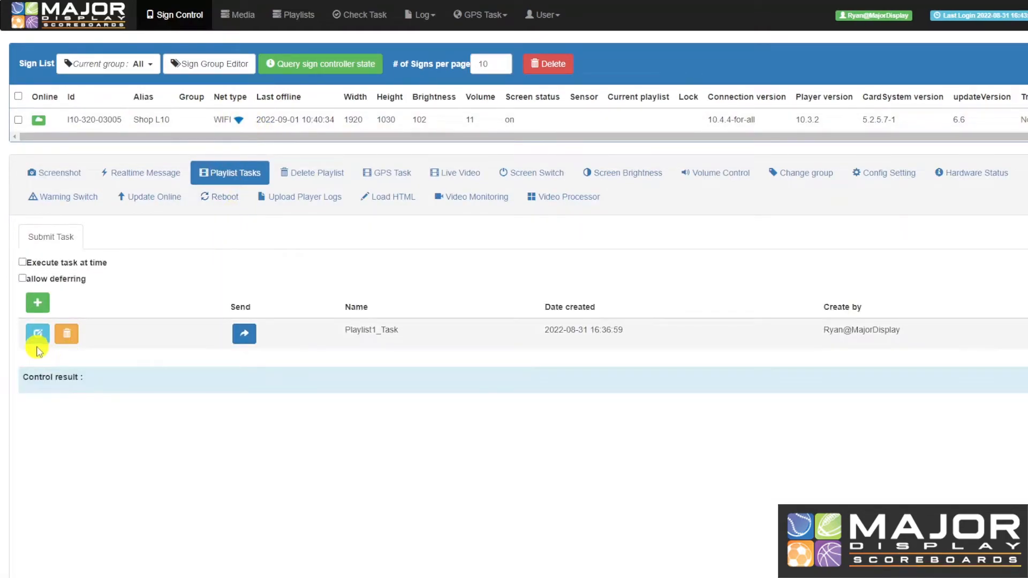
{"action": "left_click", "coordinate": [36, 336]}
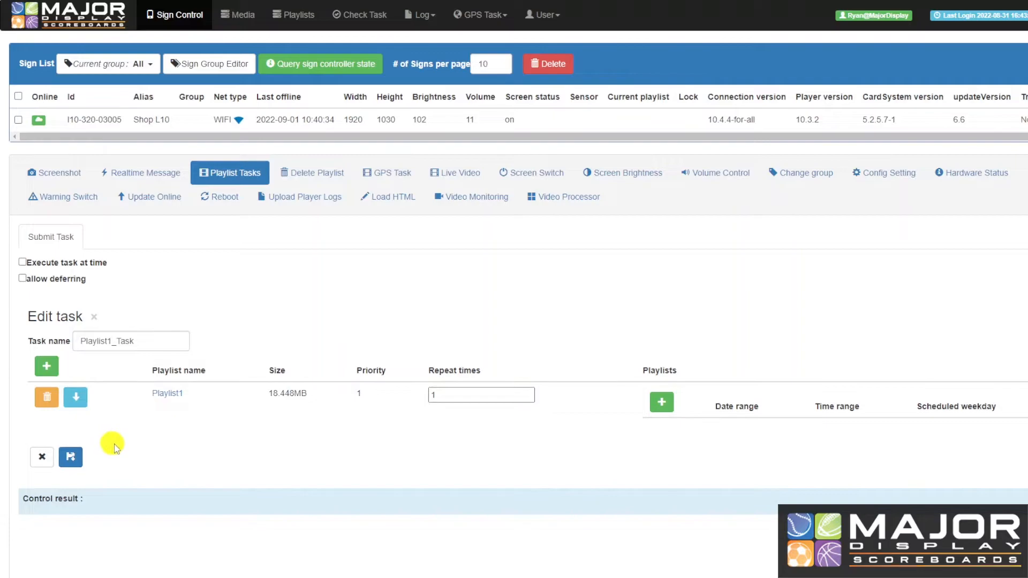
{"action": "left_click", "coordinate": [70, 456]}
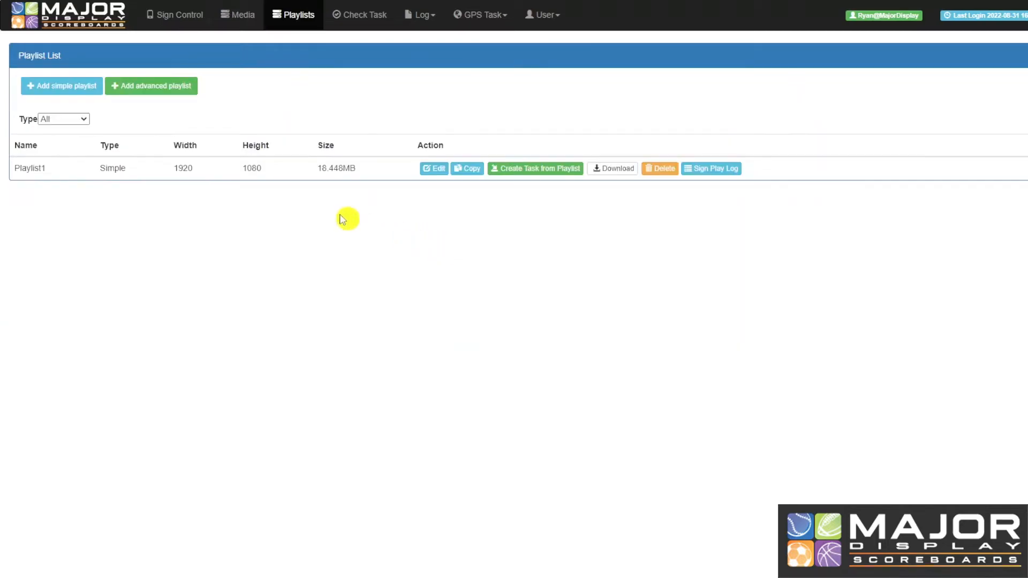
{"action": "left_click", "coordinate": [184, 21]}
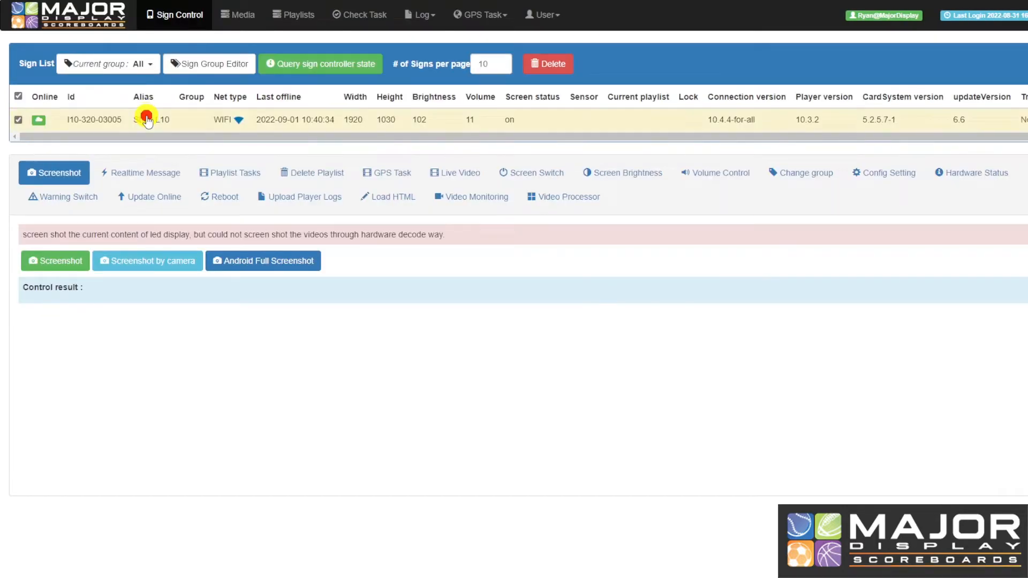
Send Playlist1_Task to sign Shop L10 and return to Sign Control
{"action": "left_click", "coordinate": [231, 172]}
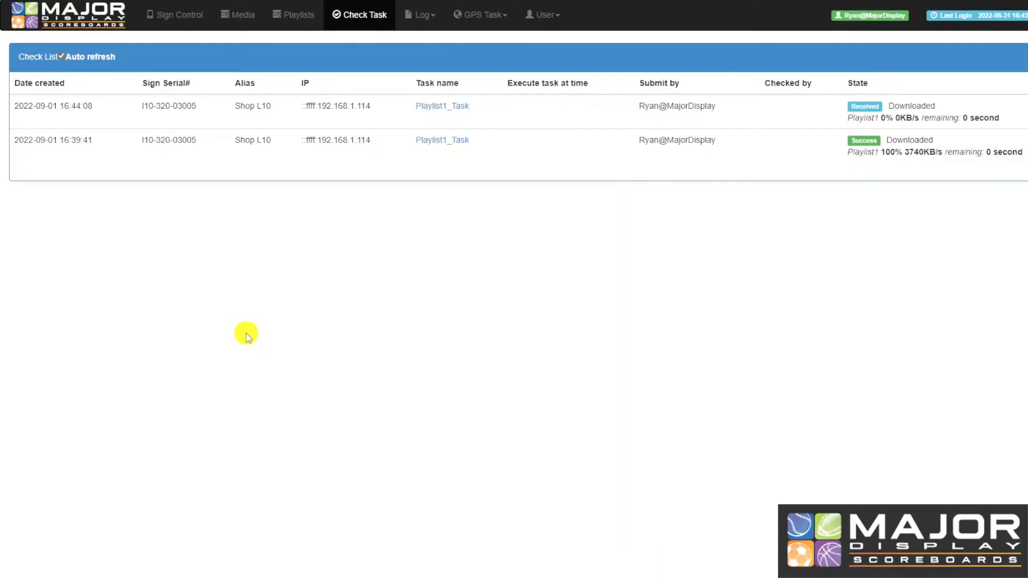
{"action": "left_click", "coordinate": [180, 16]}
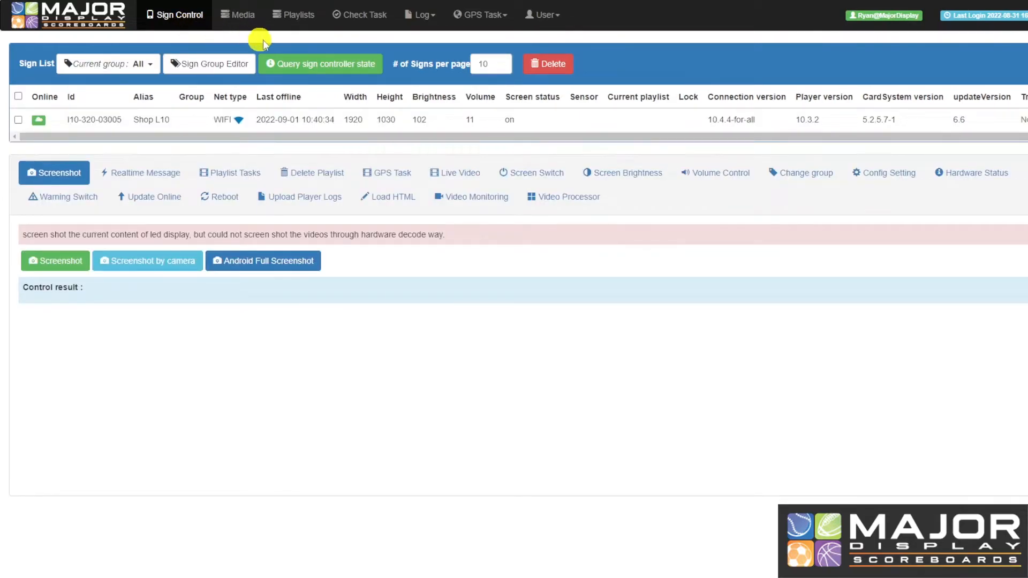
Select sign Shop L10 and submit a manual screen brightness of 51, replacing 8
{"action": "left_click", "coordinate": [593, 172]}
{"action": "left_click", "coordinate": [170, 119]}
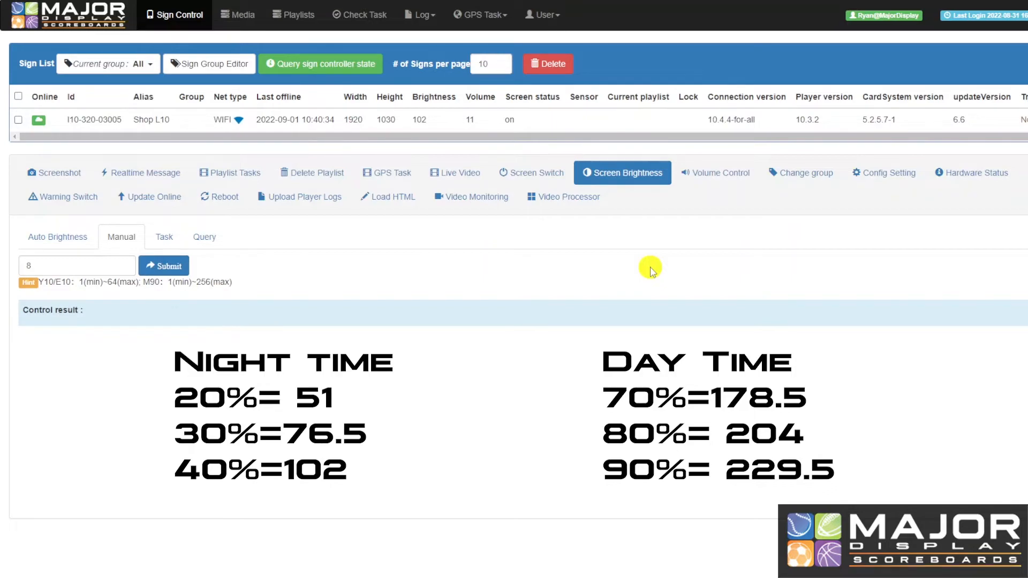
{"action": "left_click", "coordinate": [120, 238]}
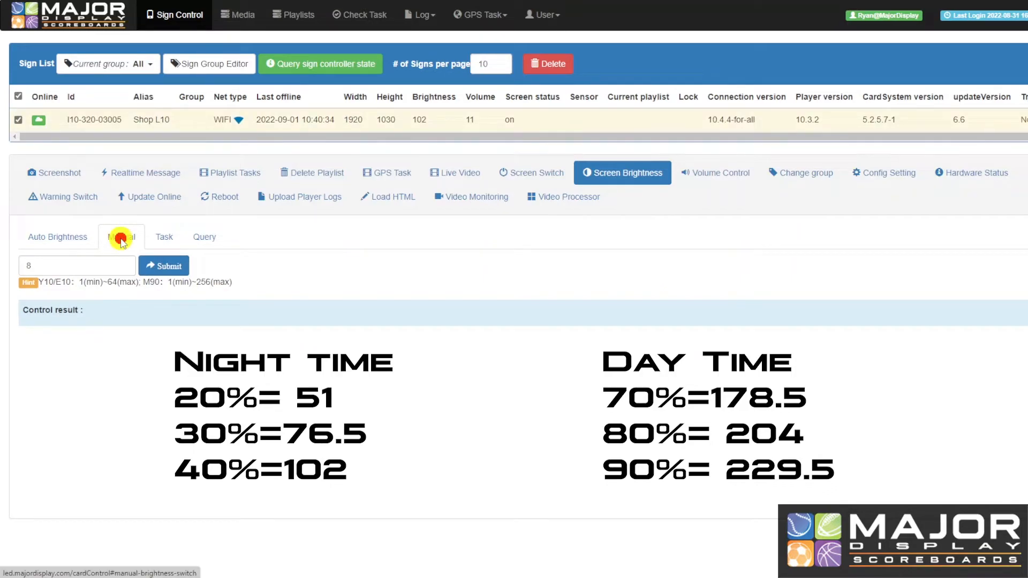
{"action": "left_click", "coordinate": [100, 264]}
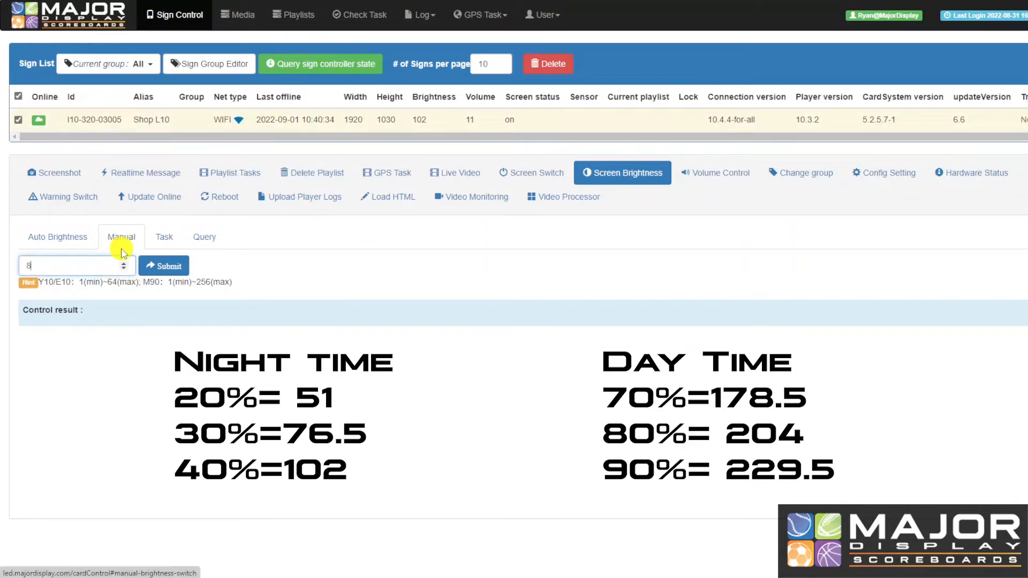
{"action": "key", "text": "BackSpace"}
{"action": "type", "text": "51"}
{"action": "left_click", "coordinate": [162, 268]}
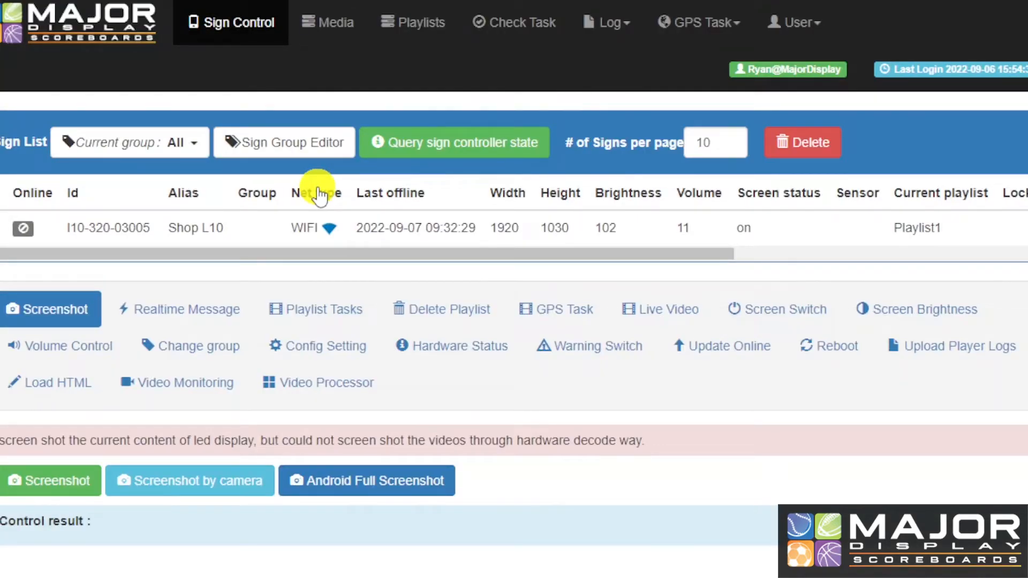
Show sign Shop L10's scheduled brightness tasks, listing the existing Day/Night task
{"action": "left_click", "coordinate": [236, 27]}
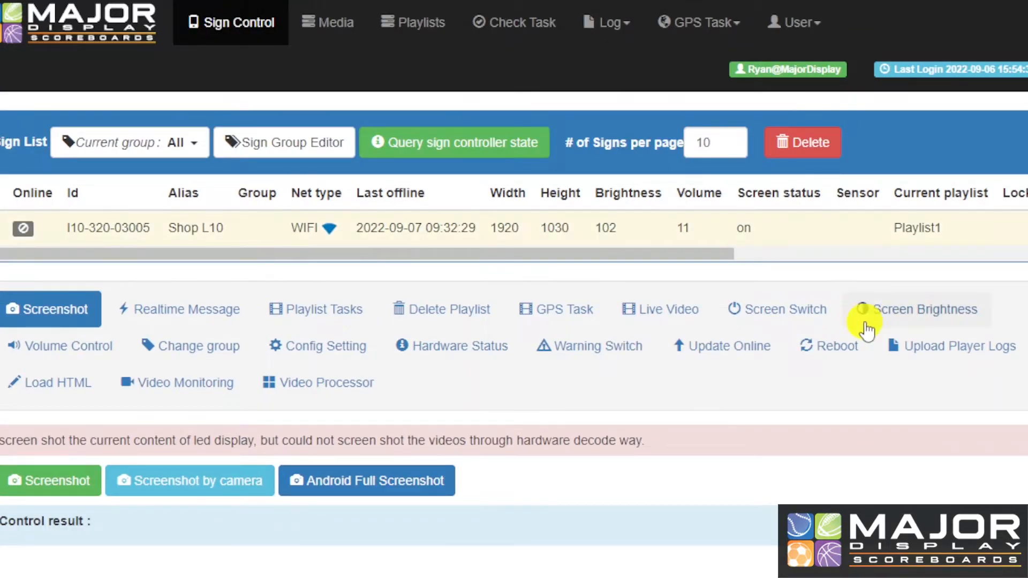
{"action": "left_click", "coordinate": [894, 317]}
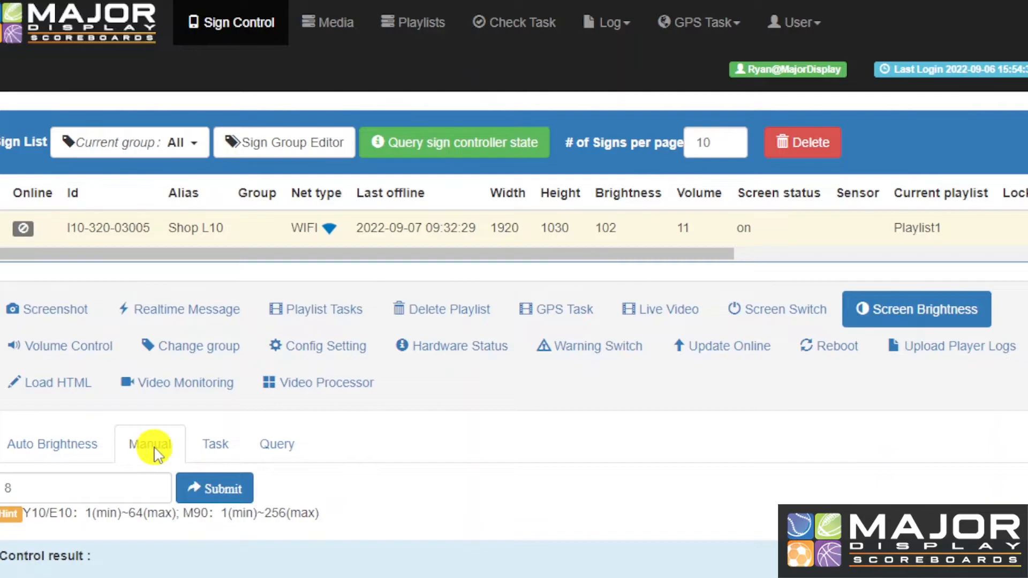
{"action": "left_click", "coordinate": [222, 449]}
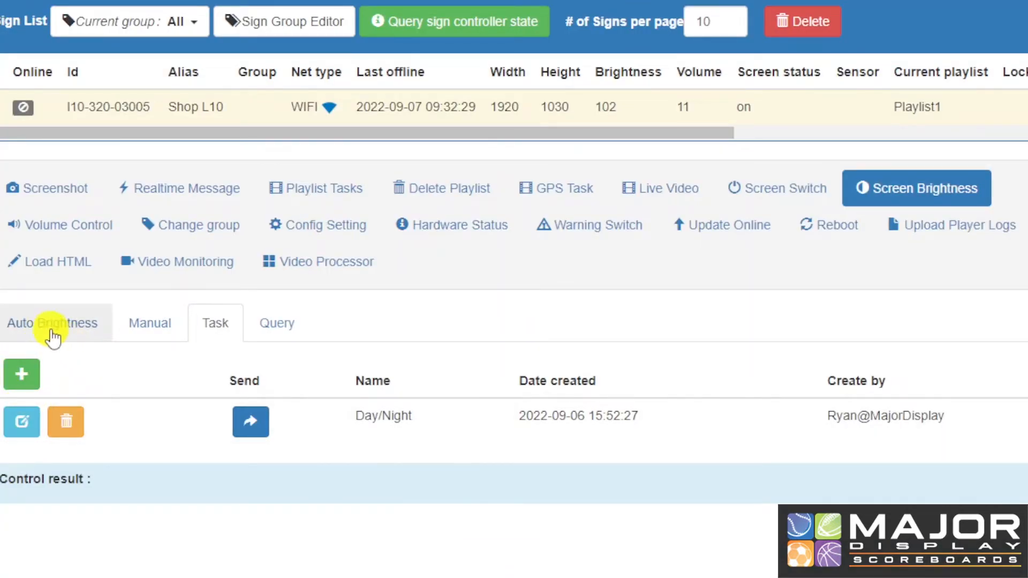
Start a new brightness task and add a brightness level entry of 40
{"action": "left_click", "coordinate": [22, 372]}
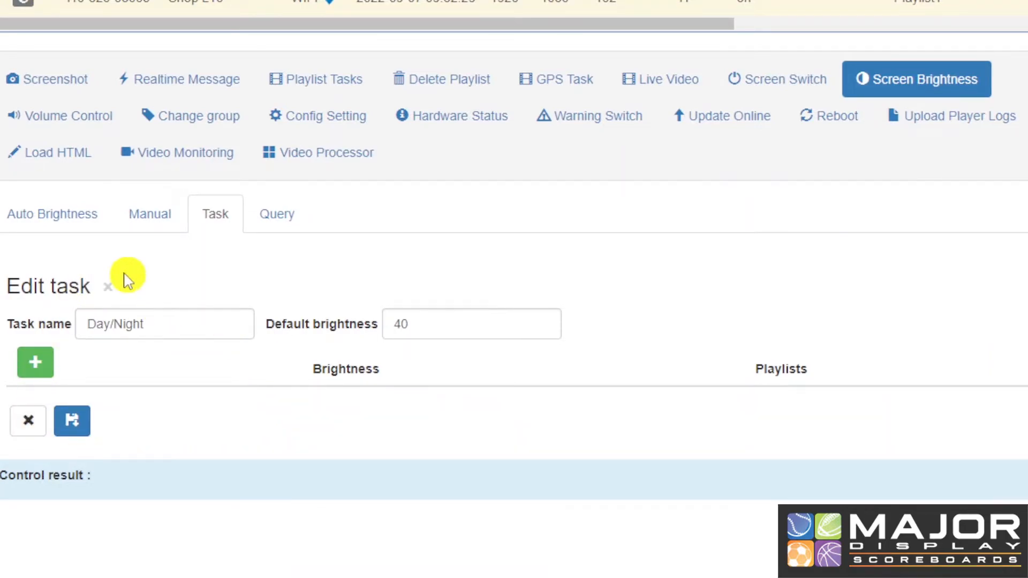
{"action": "left_click", "coordinate": [33, 364]}
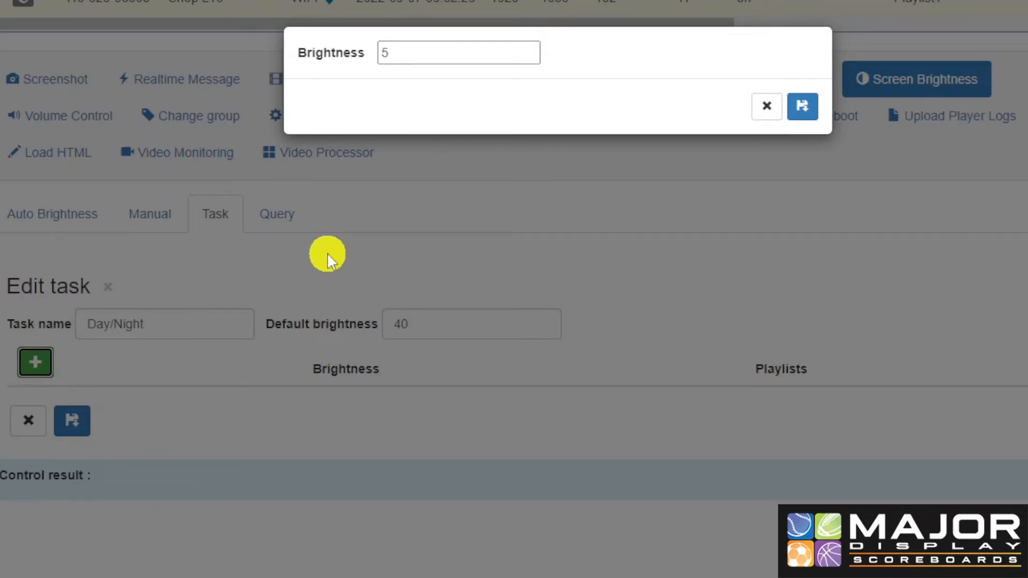
{"action": "left_click", "coordinate": [425, 58]}
{"action": "key", "text": "BackSpace"}
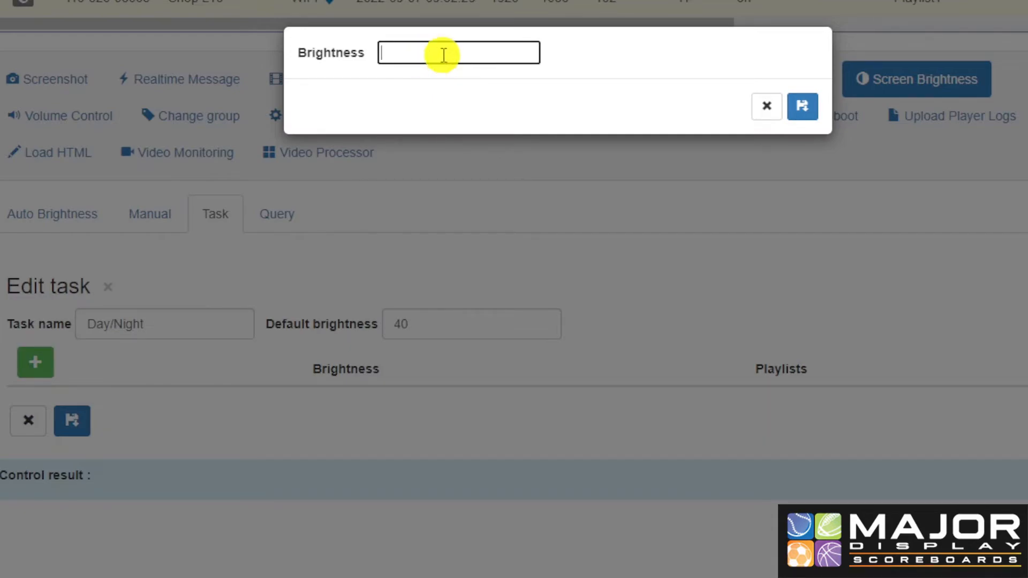
{"action": "type", "text": "40"}
{"action": "left_click", "coordinate": [803, 107]}
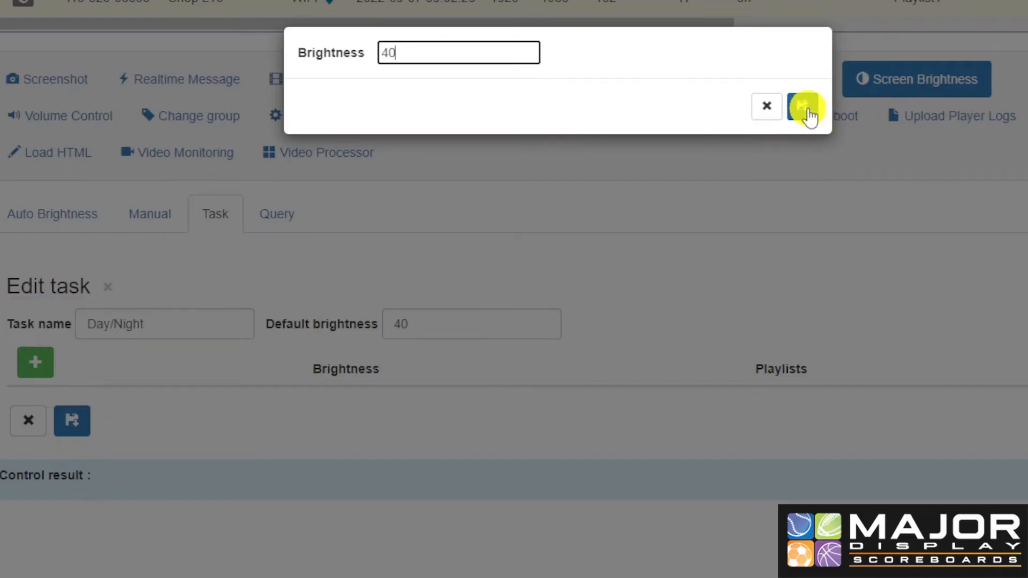
{"action": "scroll", "coordinate": [659, 174], "scroll_direction": "down", "scroll_amount": 2}
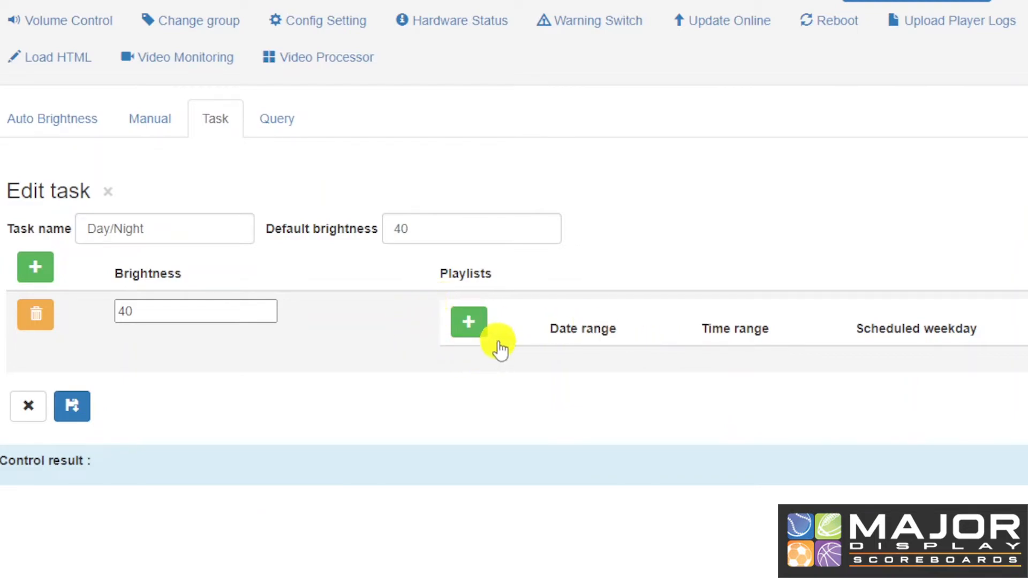
Schedule the brightness 40 entry every day from 12:00 to 08:00, with no weekday filter
{"action": "left_click", "coordinate": [463, 325]}
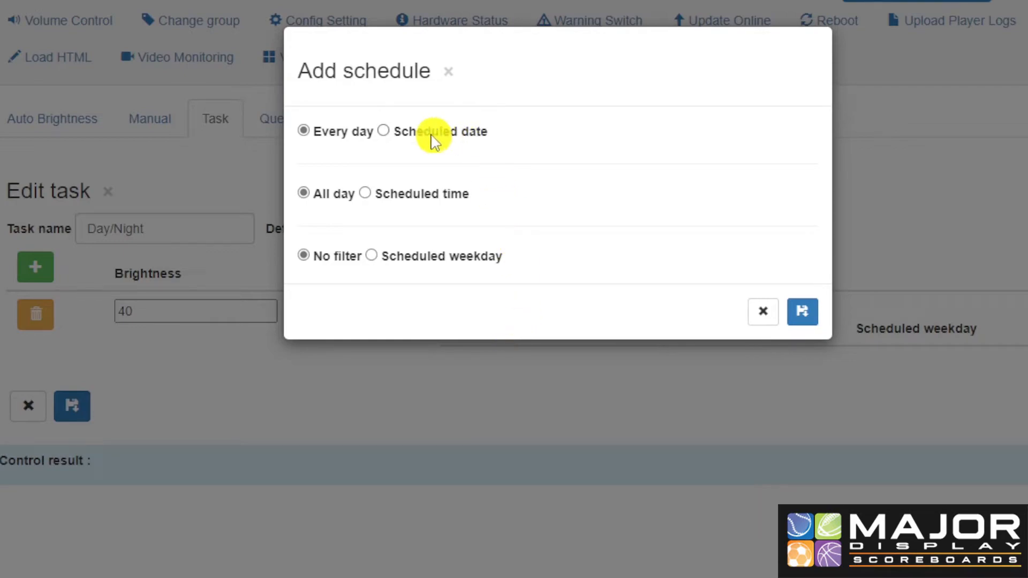
{"action": "left_click", "coordinate": [303, 130]}
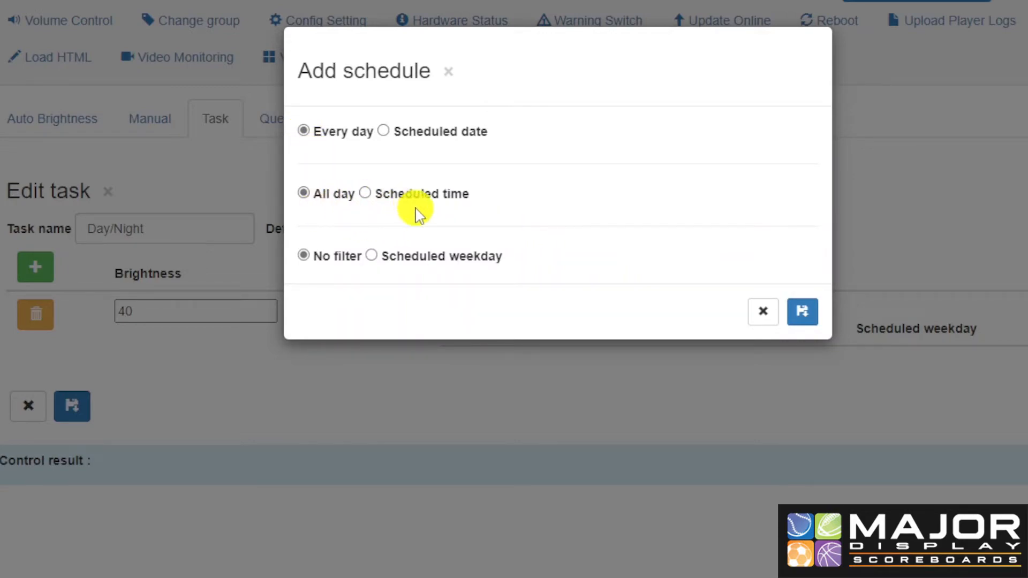
{"action": "left_click", "coordinate": [366, 194]}
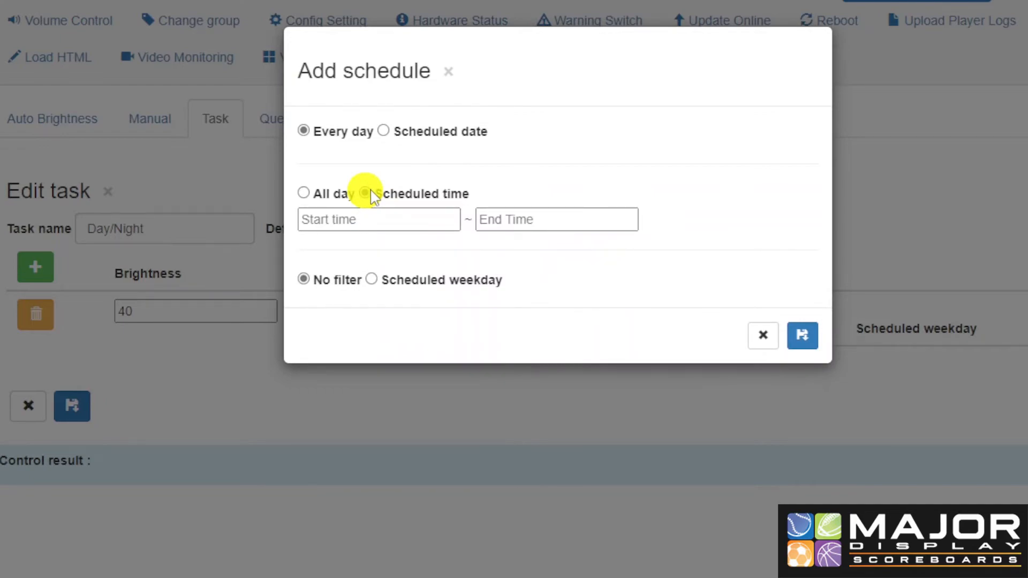
{"action": "left_click", "coordinate": [390, 223]}
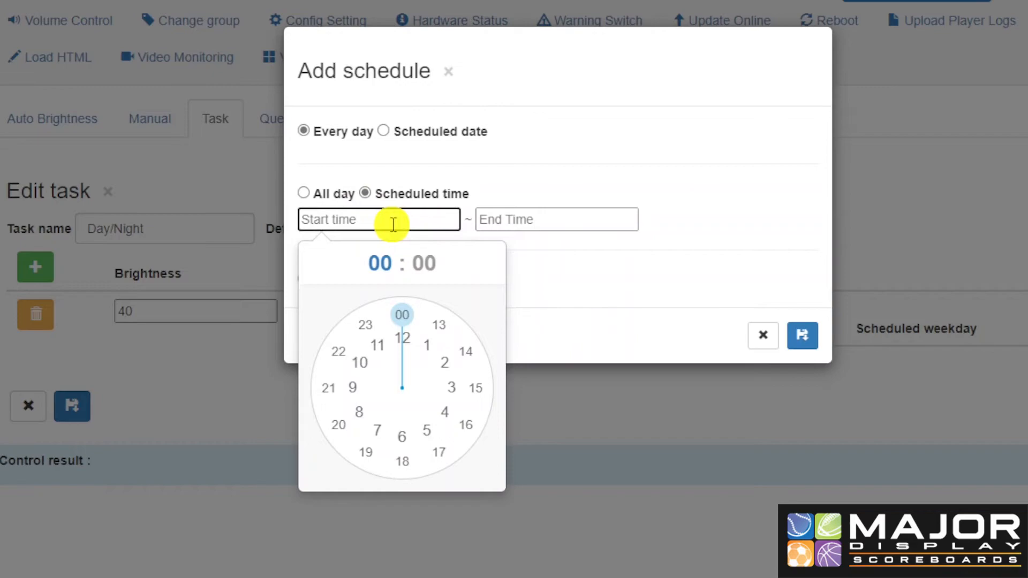
{"action": "left_click", "coordinate": [405, 339]}
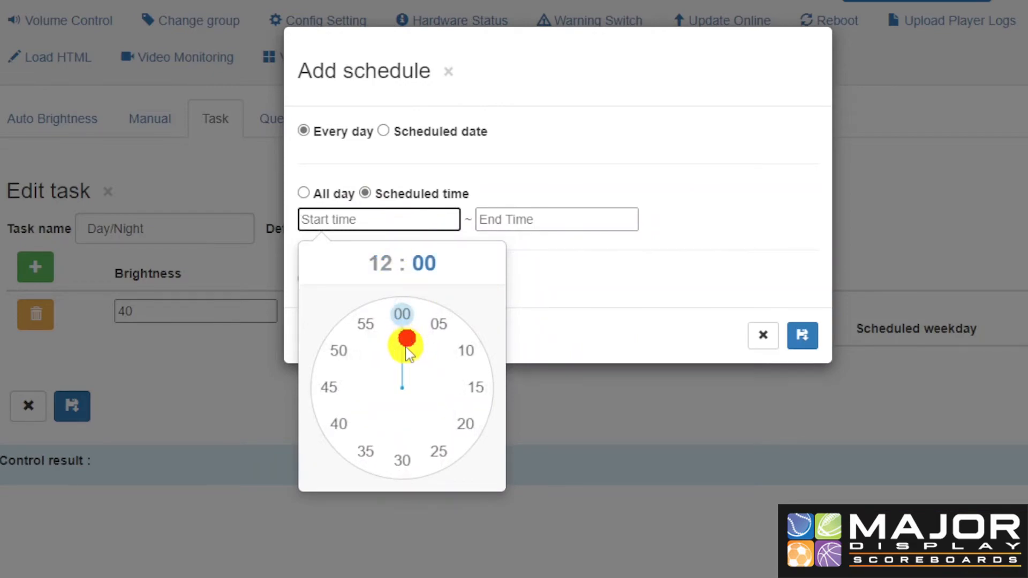
{"action": "left_click", "coordinate": [404, 319]}
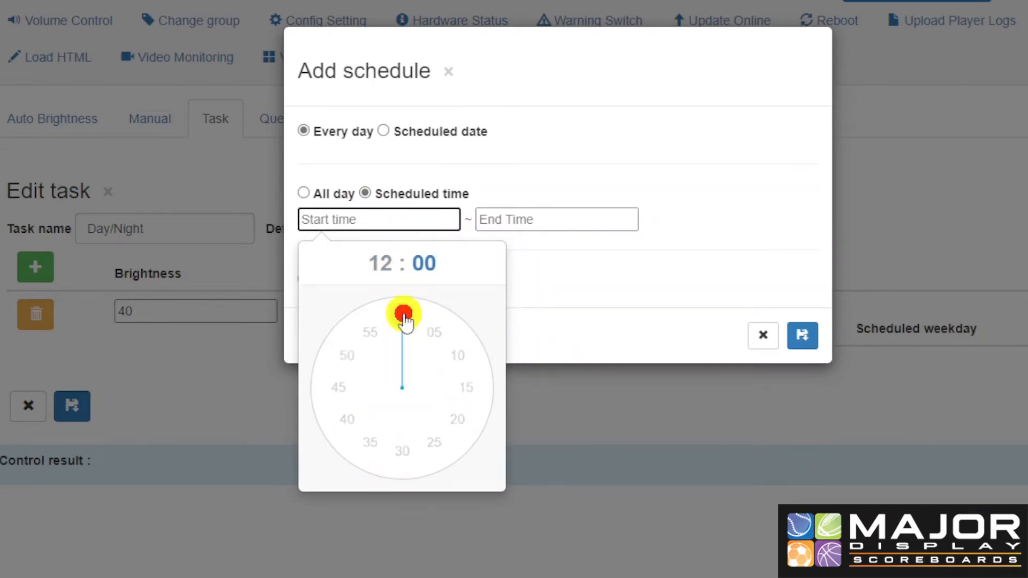
{"action": "left_click", "coordinate": [522, 219]}
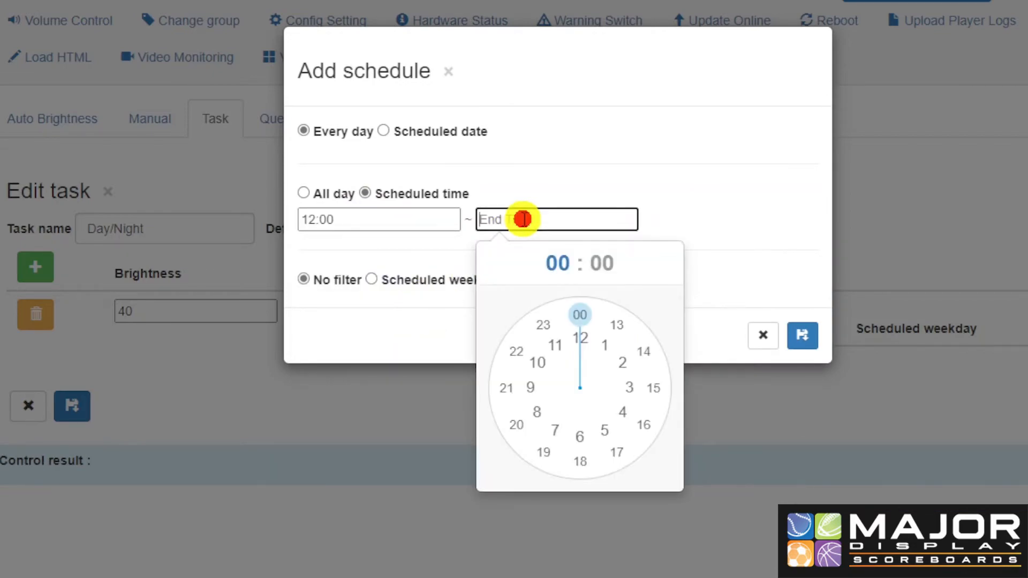
{"action": "left_click", "coordinate": [540, 418]}
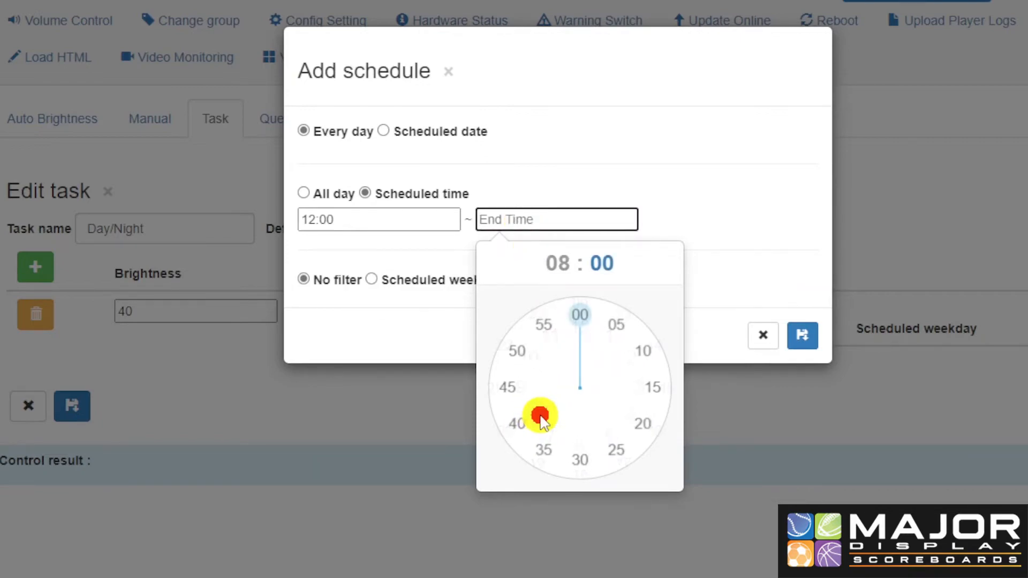
{"action": "left_click", "coordinate": [584, 317]}
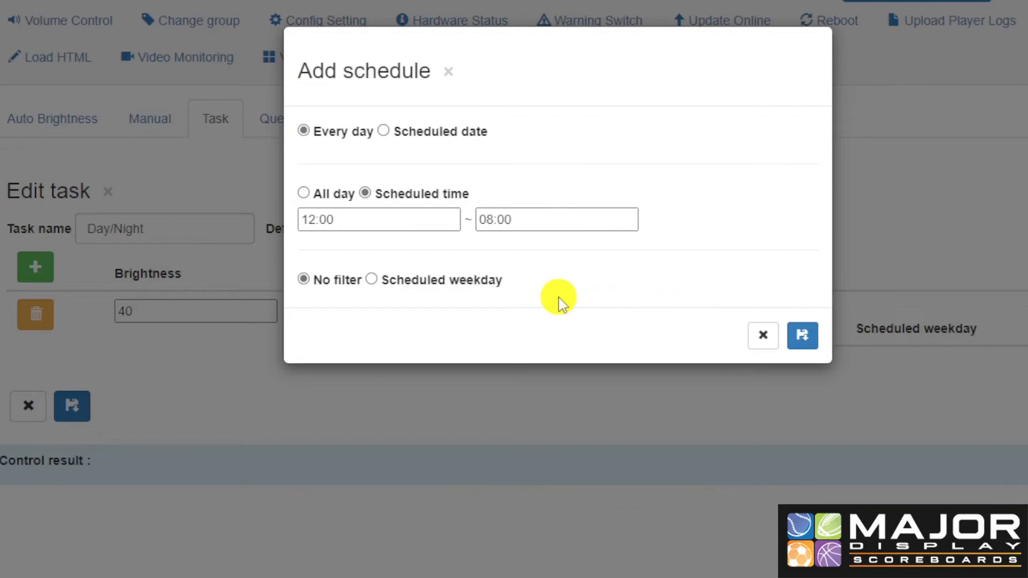
{"action": "left_click", "coordinate": [371, 279]}
{"action": "left_click", "coordinate": [304, 279]}
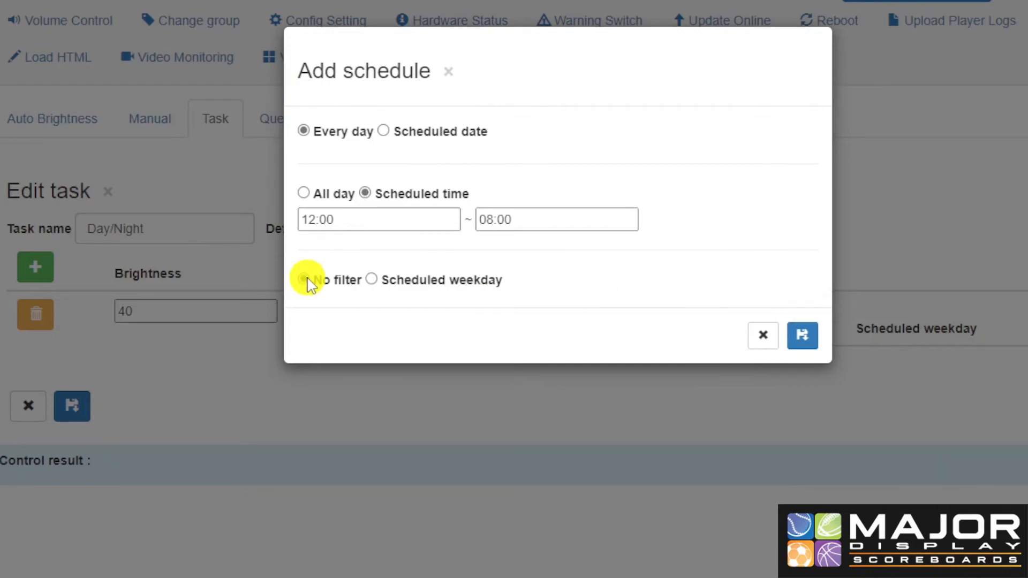
{"action": "left_click", "coordinate": [814, 342]}
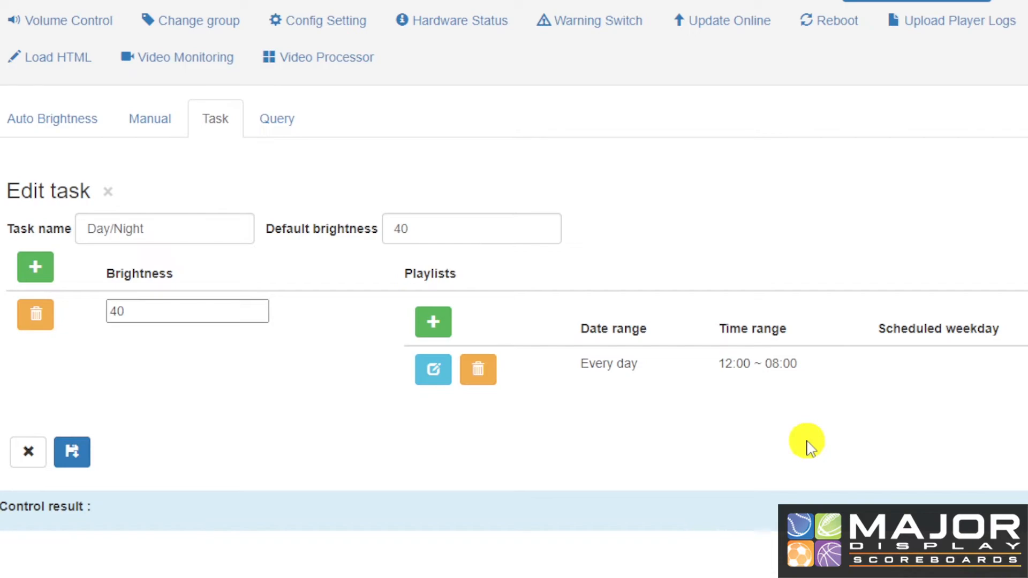
Add a daily 08:00–12:00 schedule to the brightness entry and save the Day/Night task
{"action": "left_click", "coordinate": [438, 321]}
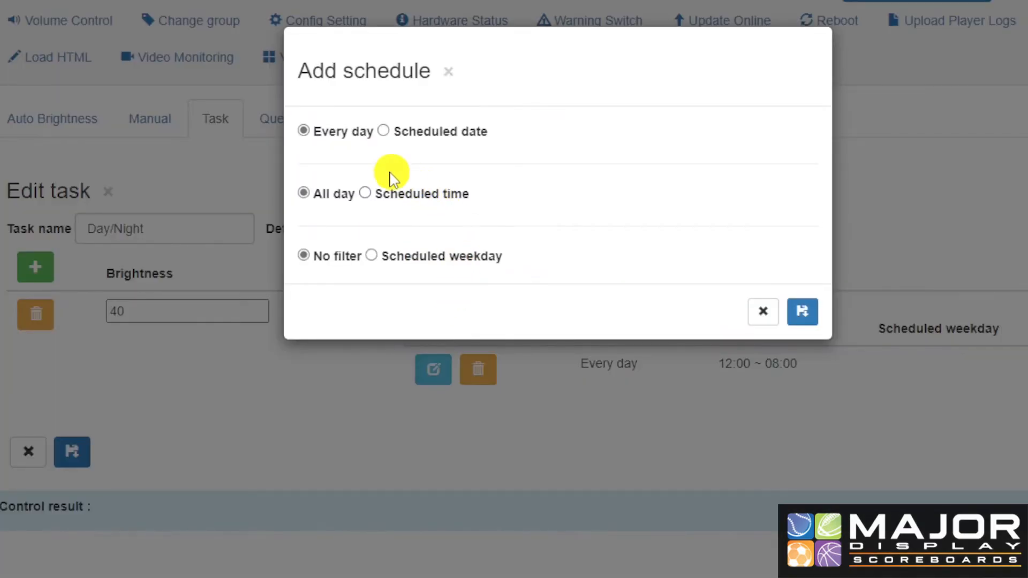
{"action": "left_click", "coordinate": [363, 194]}
{"action": "left_click", "coordinate": [802, 337]}
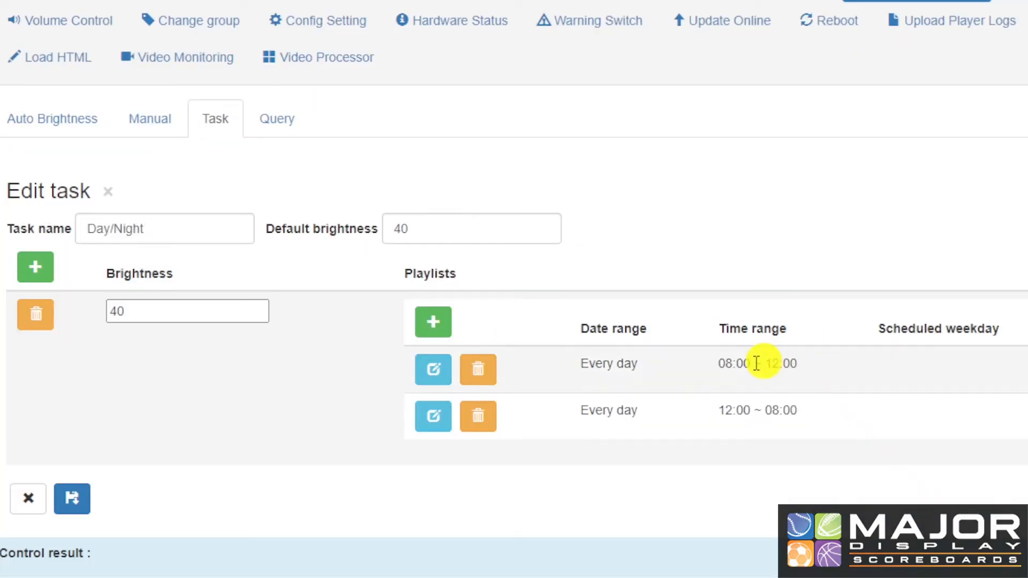
{"action": "left_click", "coordinate": [74, 500]}
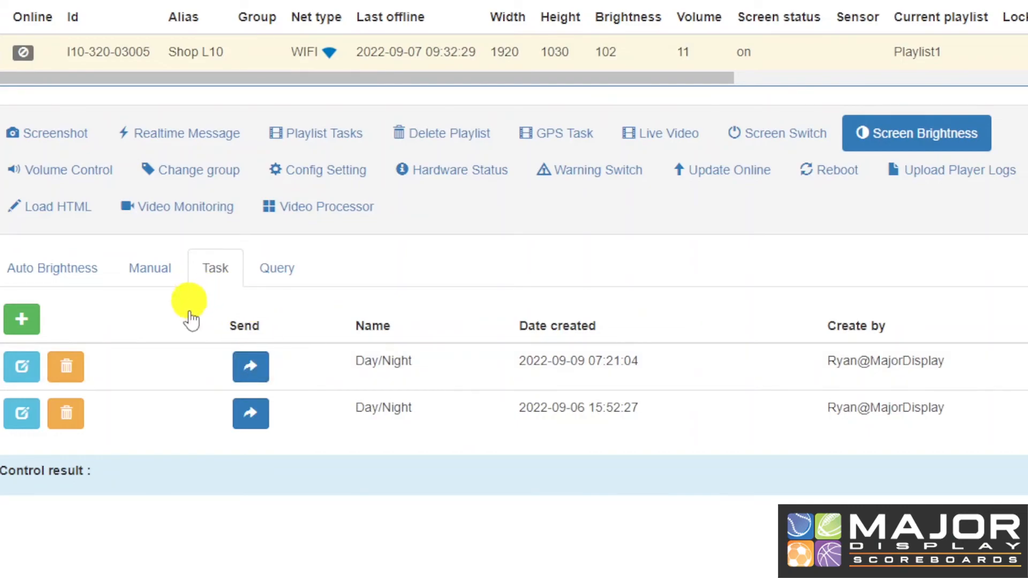
Send the newer Day/Night task to Shop L10, then check the Manual brightness setting
{"action": "left_click", "coordinate": [251, 368]}
{"action": "scroll", "coordinate": [260, 370], "scroll_direction": "down", "scroll_amount": 3}
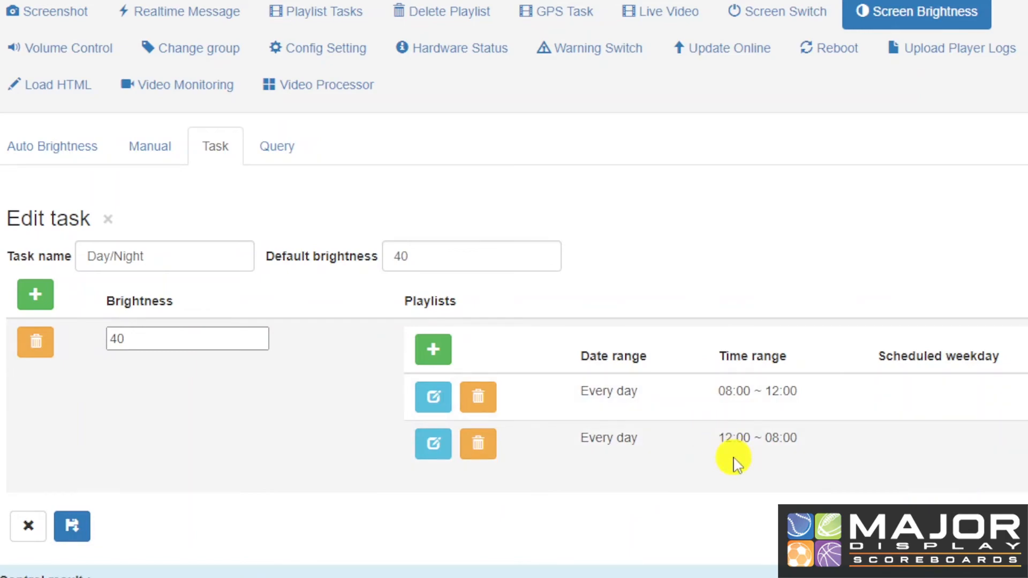
{"action": "left_click", "coordinate": [161, 148]}
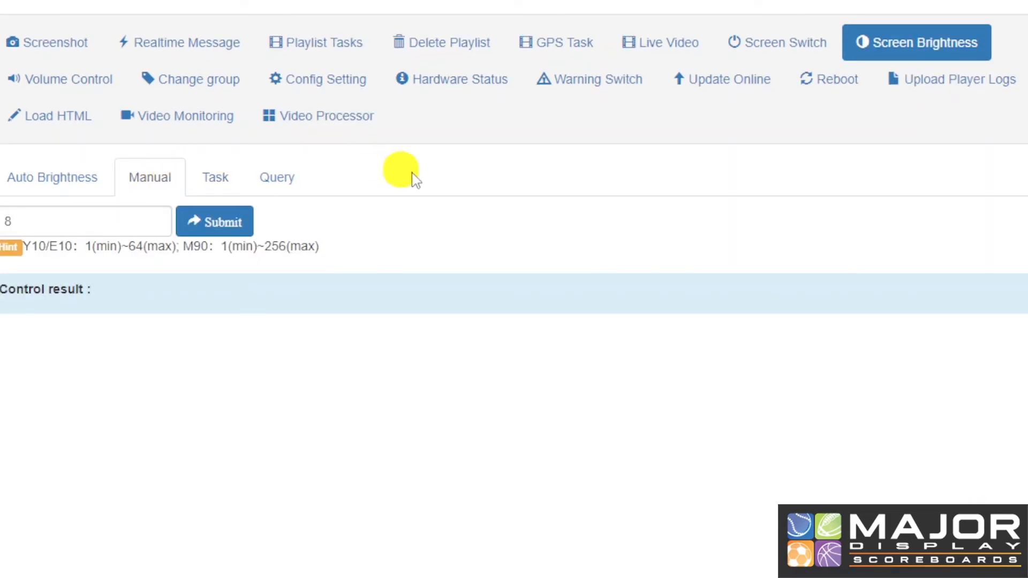
{"action": "left_click", "coordinate": [230, 177]}
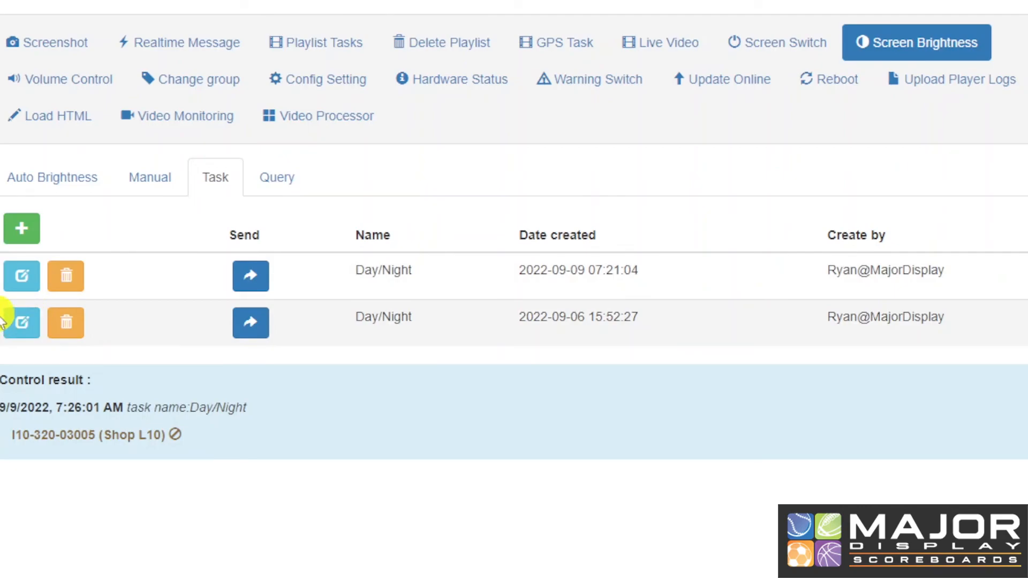
Reopen the newer Day/Night task, keep its 08:00–12:00 schedule unchanged, and save it again
{"action": "left_click", "coordinate": [16, 284]}
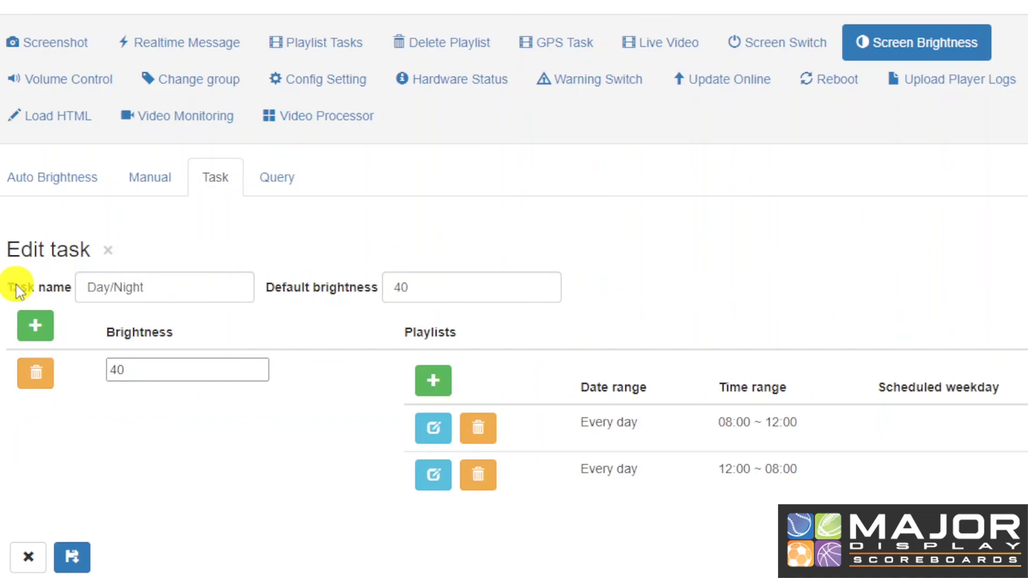
{"action": "scroll", "coordinate": [179, 500], "scroll_direction": "down", "scroll_amount": 1}
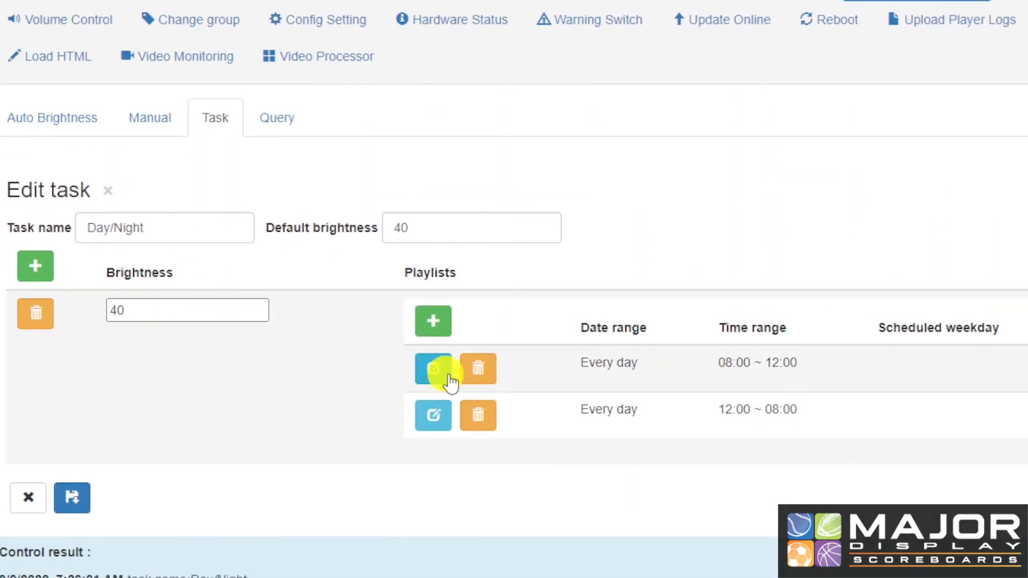
{"action": "left_click", "coordinate": [431, 381]}
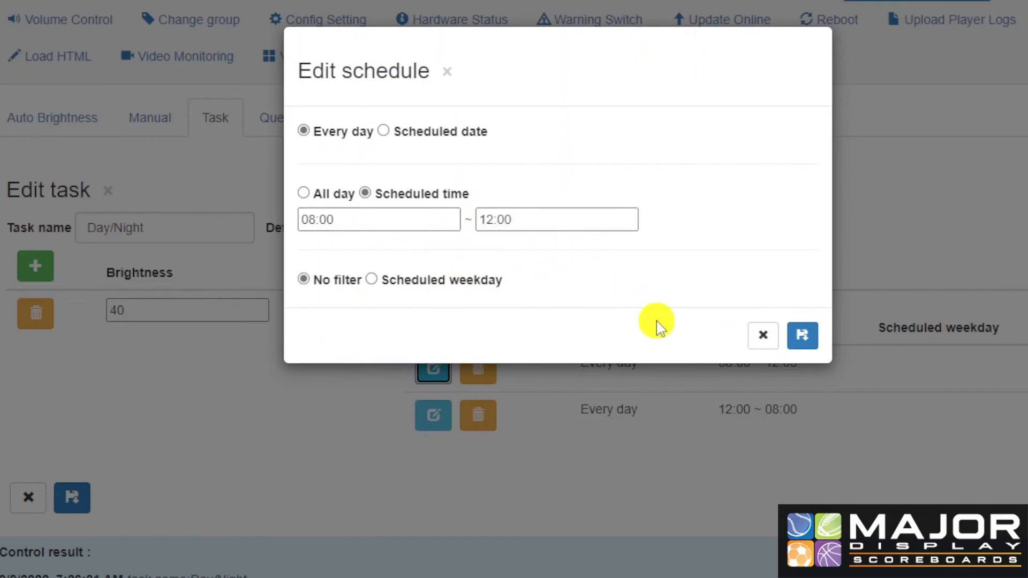
{"action": "left_click", "coordinate": [803, 338]}
{"action": "left_click", "coordinate": [75, 501]}
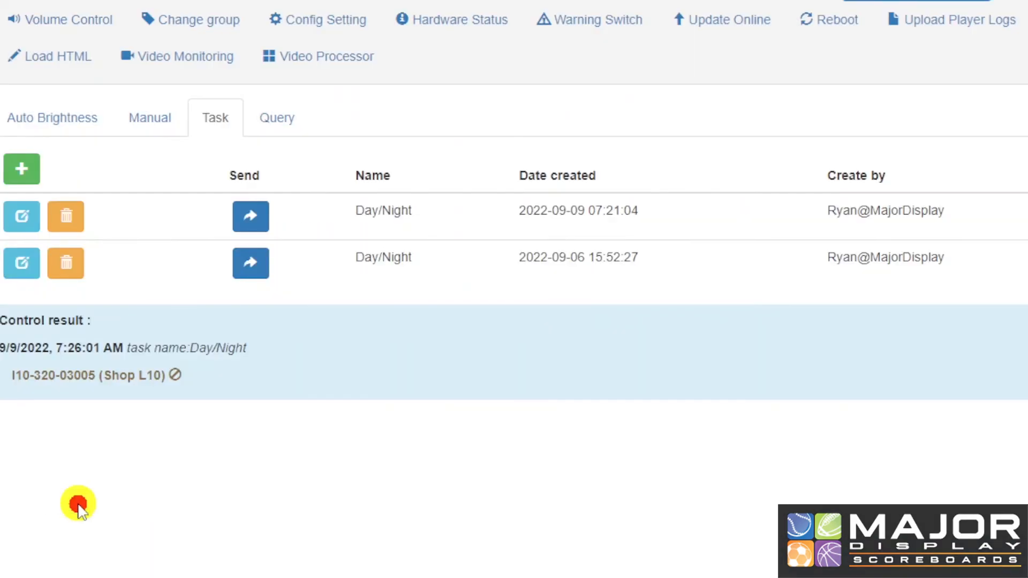